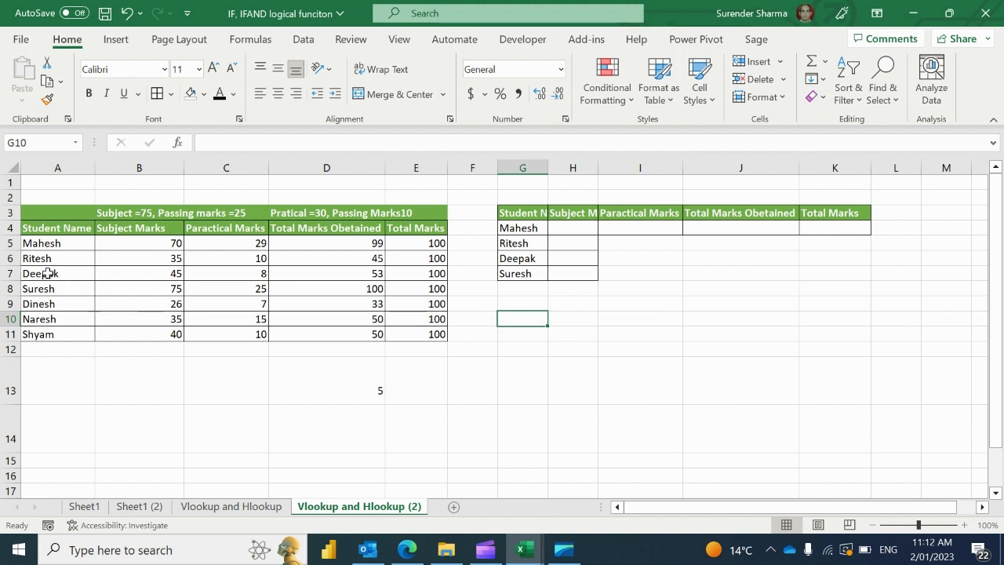
Start a VLOOKUP formula in Mahesh's Subject Marks cell H4
left_click(47, 273)
key("Up")
key("Up")
key("Up")
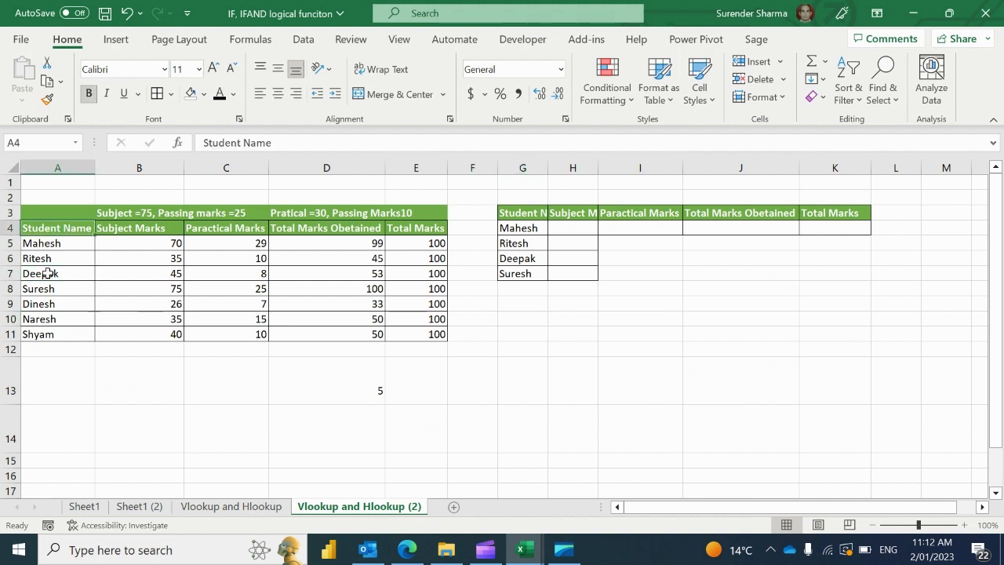
key("Right")
key("Right")
key("Right")
key("Right")
key("Right")
key("Right")
key("Right")
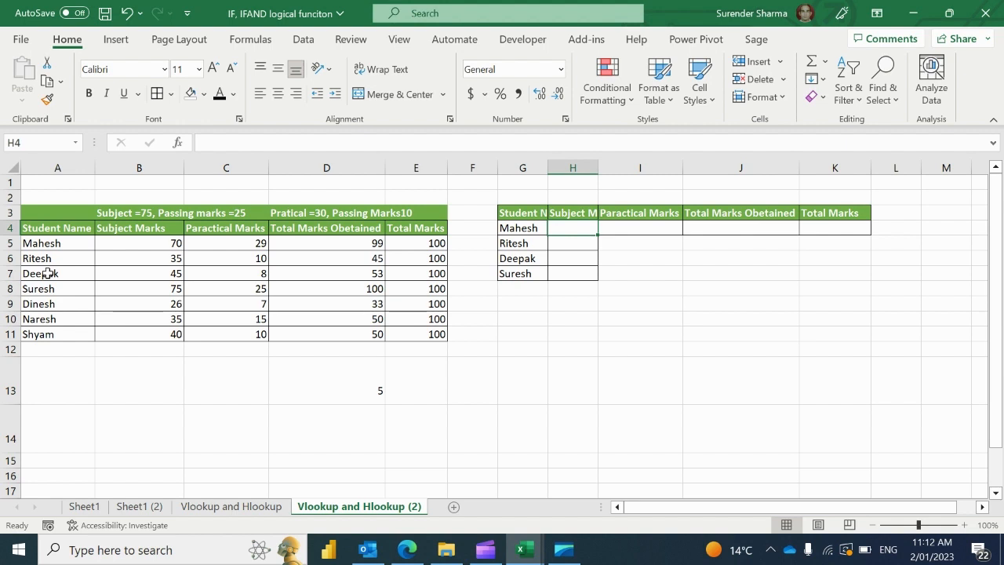
type("=vl")
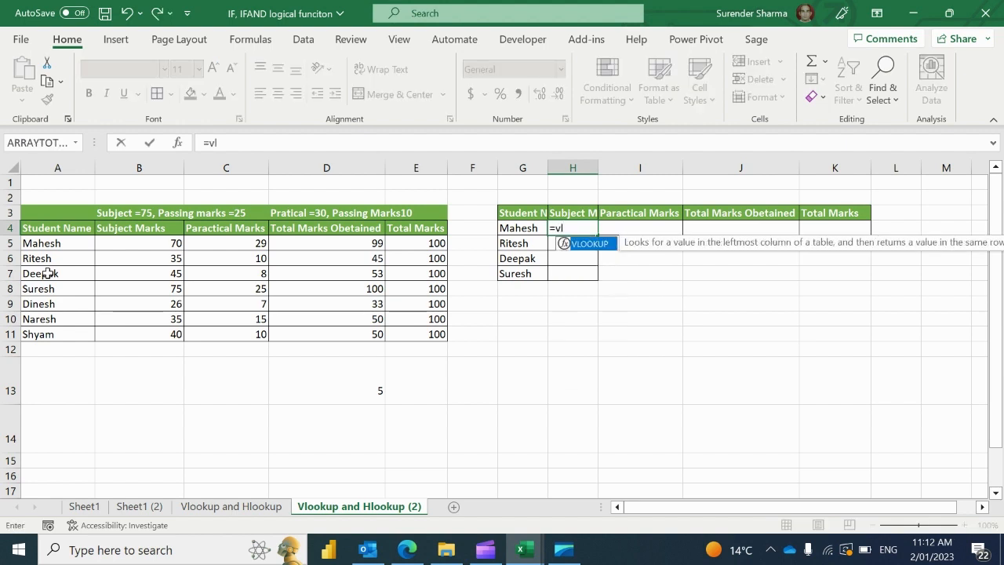
key("Tab")
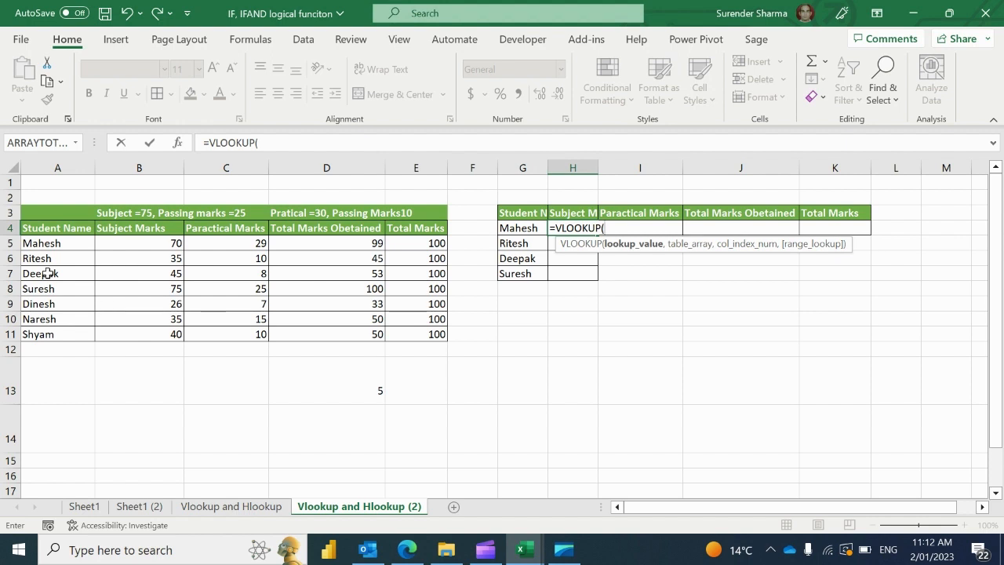
Use G4 as the lookup value and A5:E11 as the table range
key("Left")
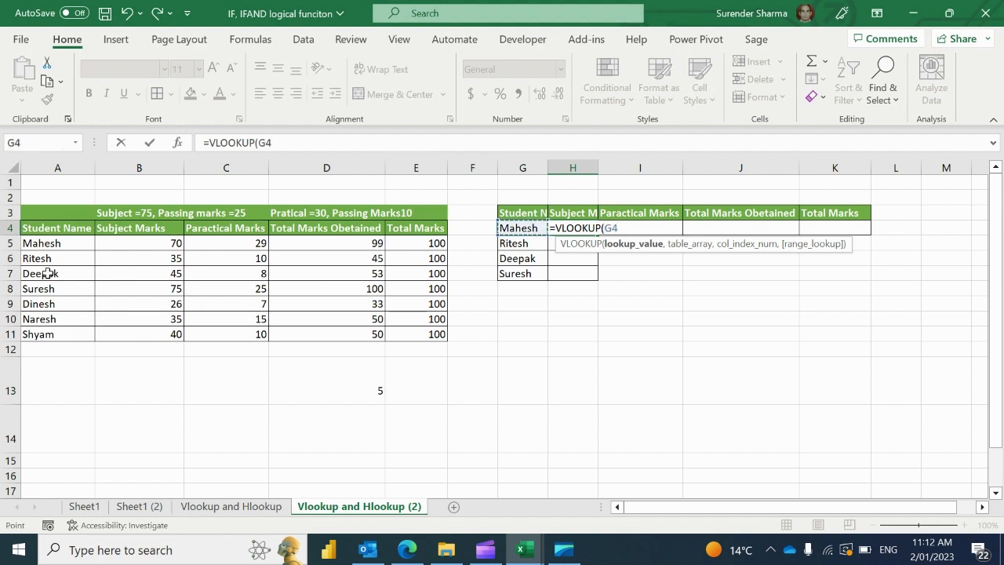
type(",")
key("Left")
key("Home")
key("Down")
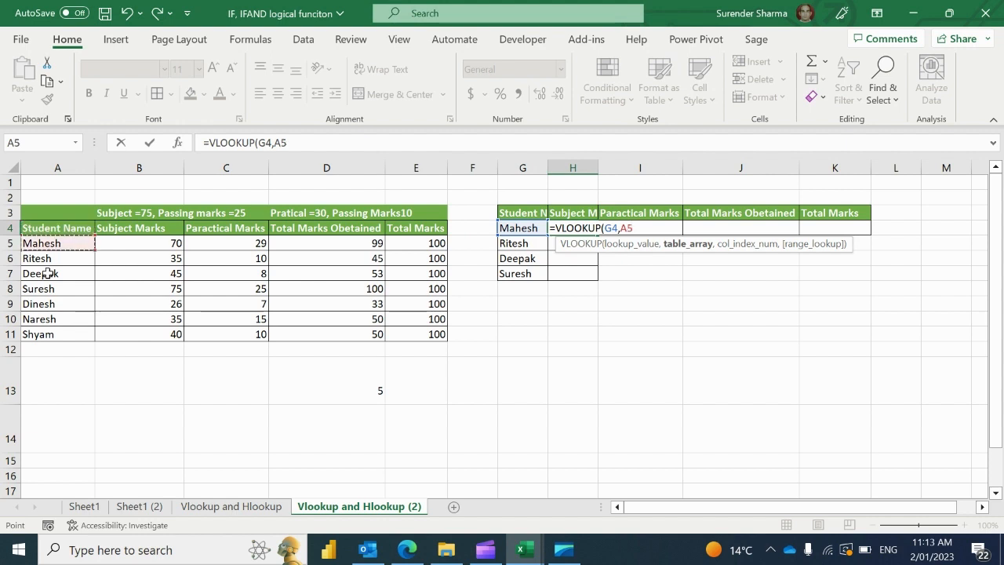
key("shift+Right")
key("shift+Right")
key("shift+Right")
key("shift+Right")
key("shift+Right")
key("shift+Left")
key("shift+Down")
key("shift+Down")
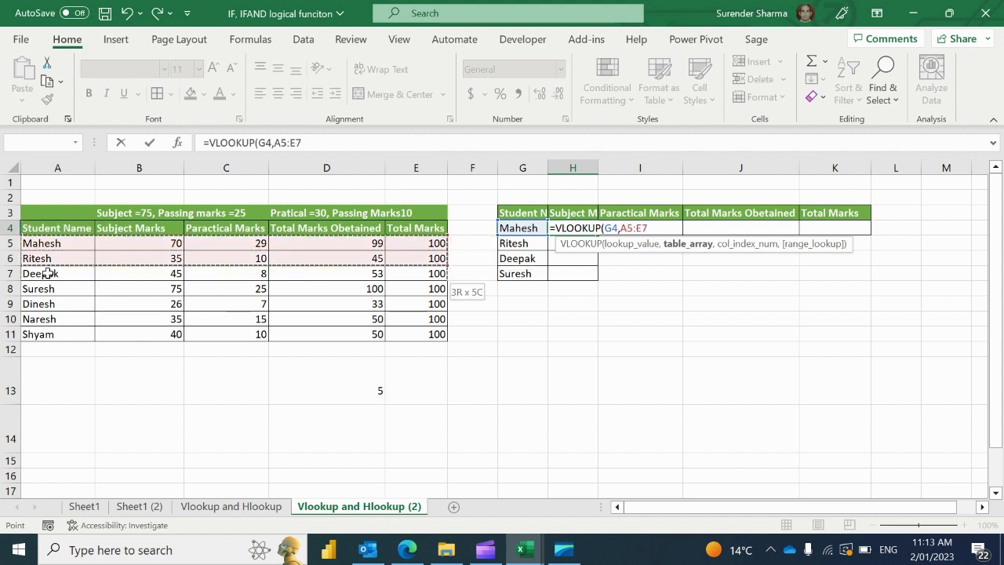
key("shift+Down")
key("shift+Down")
key("shift+Down")
key("shift+Down")
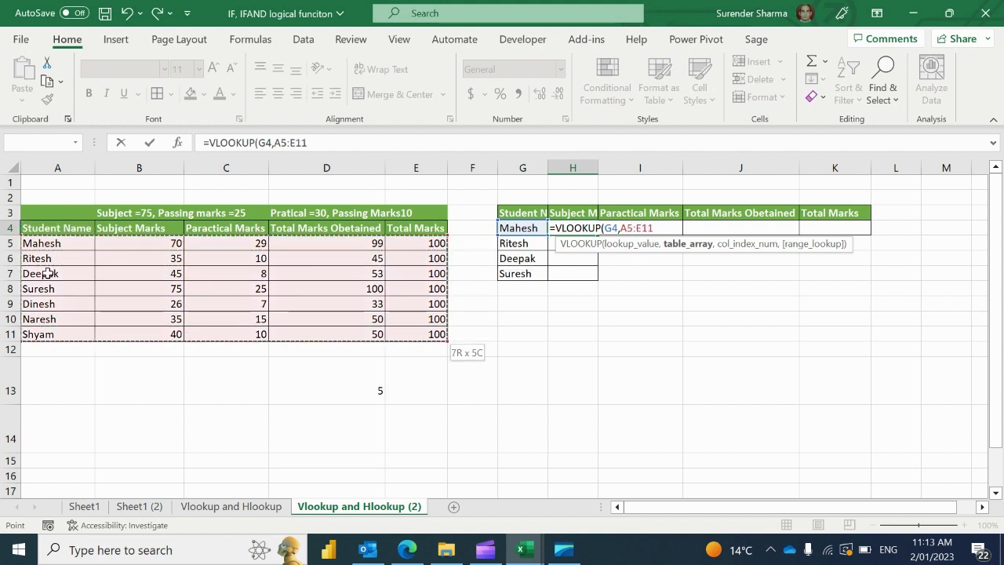
Finish with column 2 and exact match, giving =VLOOKUP(G4,A5:E11,2,0) = 70
type(",")
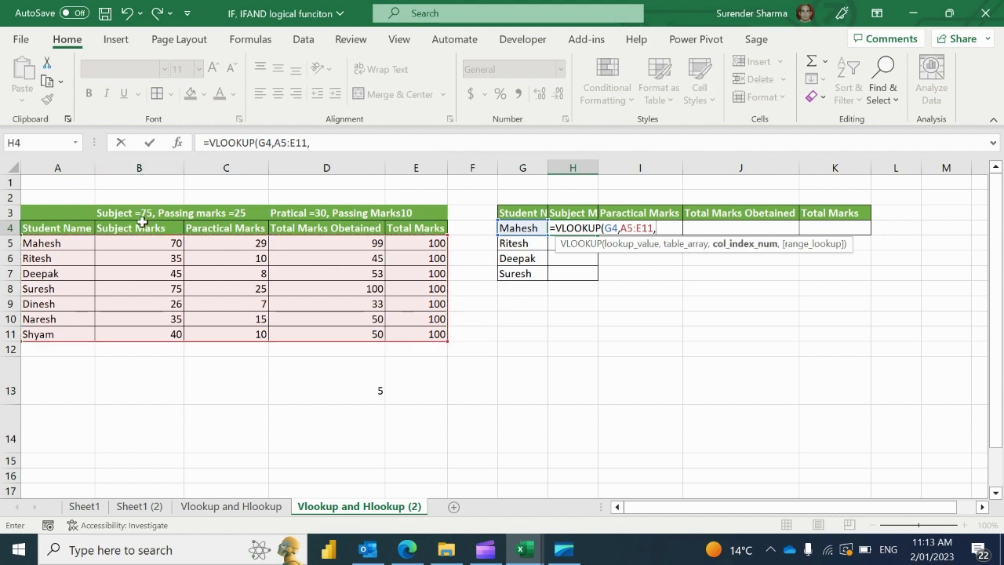
type("2,")
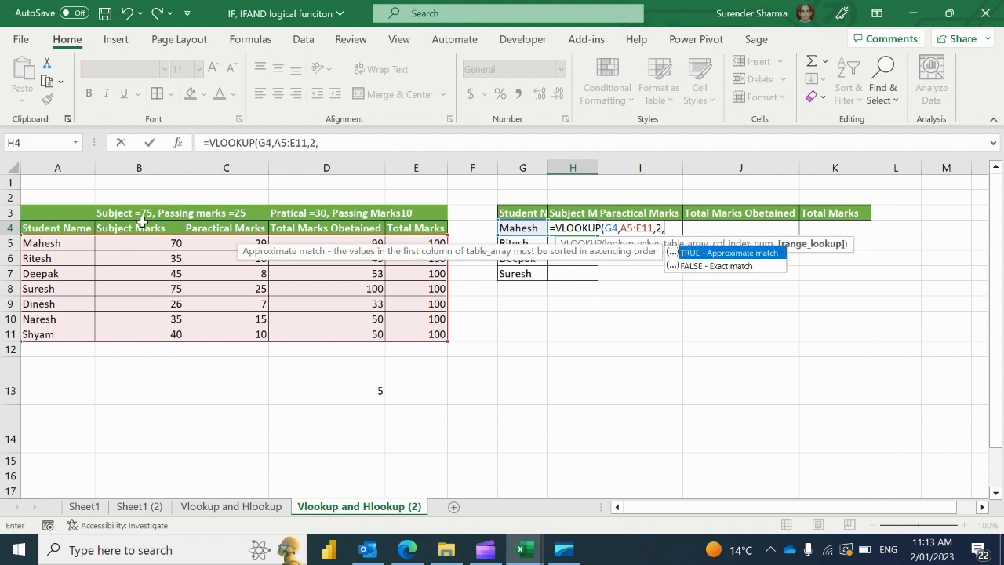
type("0)")
key("Return")
key("Up")
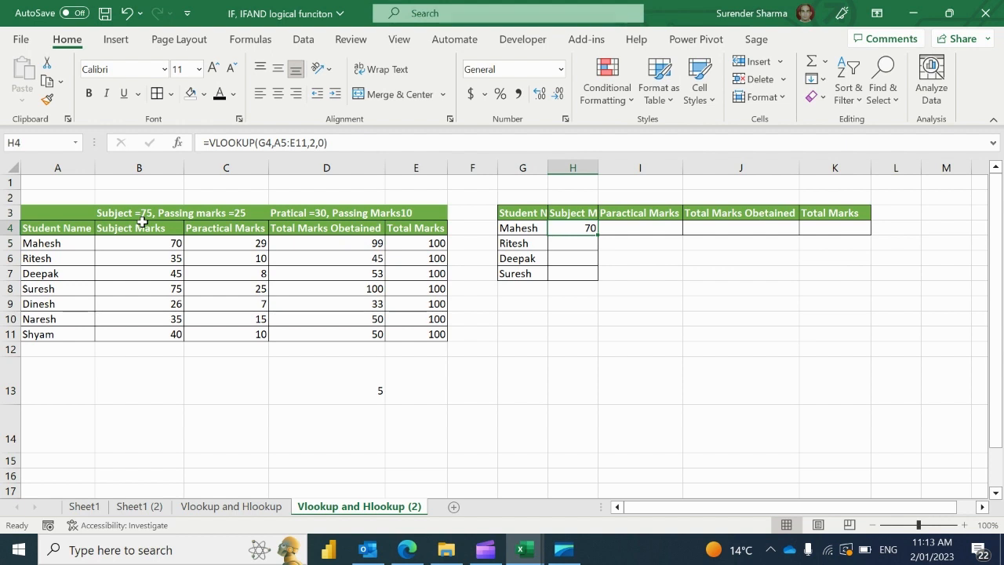
Copy Mahesh's formula down to H5:H7 and inspect Ritesh's shifted references
key("F2")
key("Escape")
key("ctrl+c")
key("Down")
key("shift+Down")
key("shift+Down")
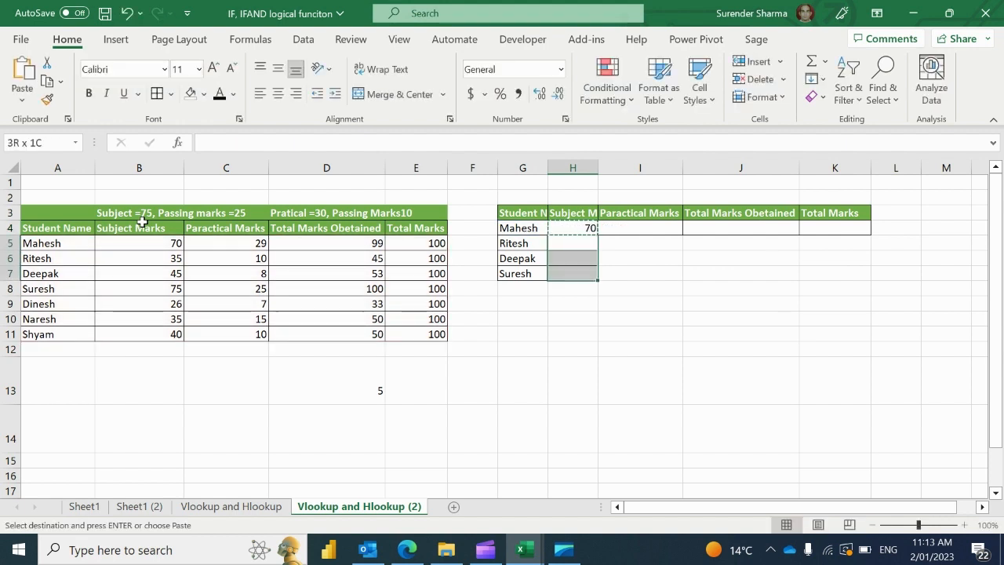
key("ctrl+v")
key("Down")
key("Up")
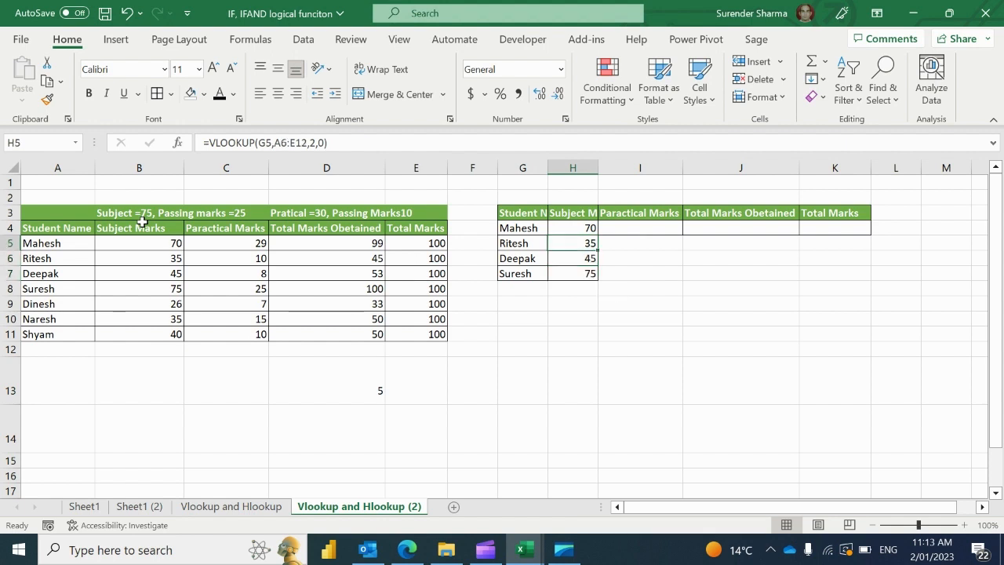
key("F2")
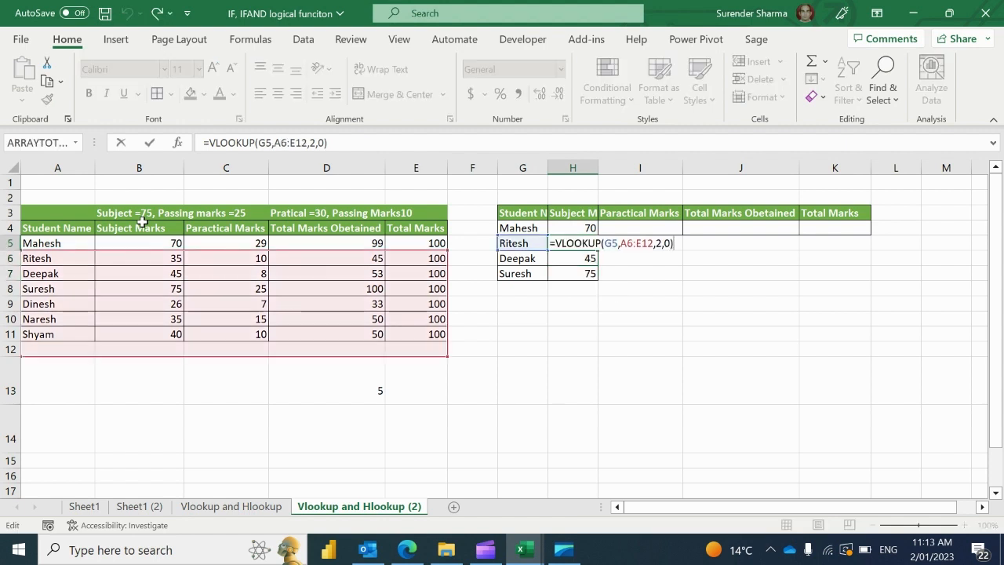
key("Escape")
key("Up")
Lock the table range as $A$5:$E$11 and re-copy to H5:H7, showing 35, 45, 75
key("F2")
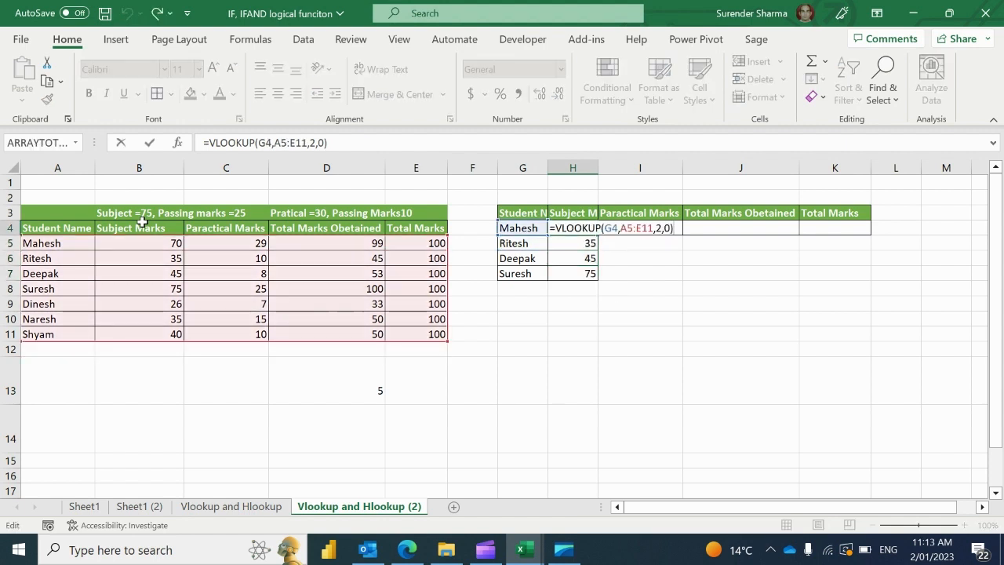
key("Left")
key("Left")
key("Left")
key("Left")
key("Left")
key("Left")
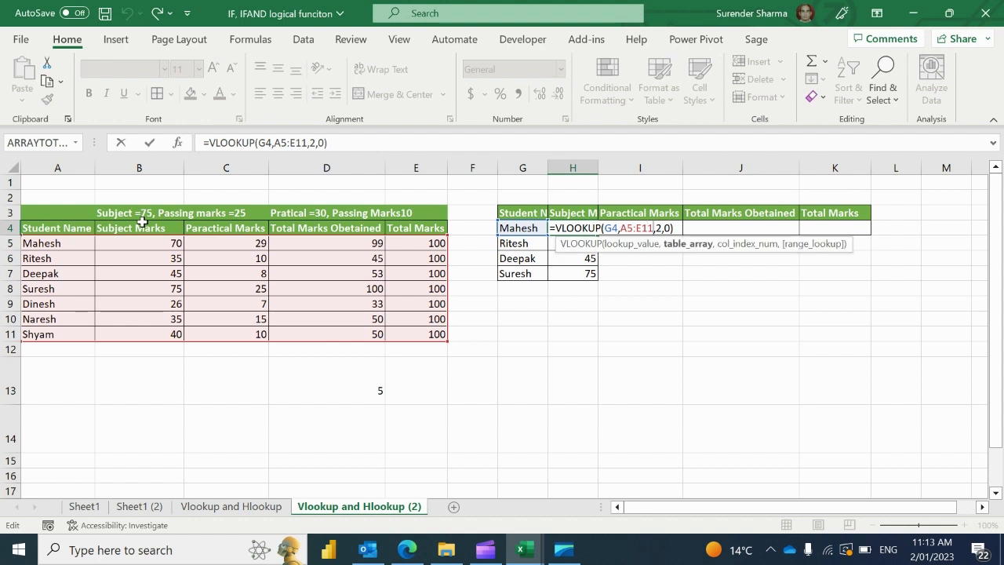
key("shift+Left")
key("shift+Left")
key("shift+Left")
key("ctrl+Return")
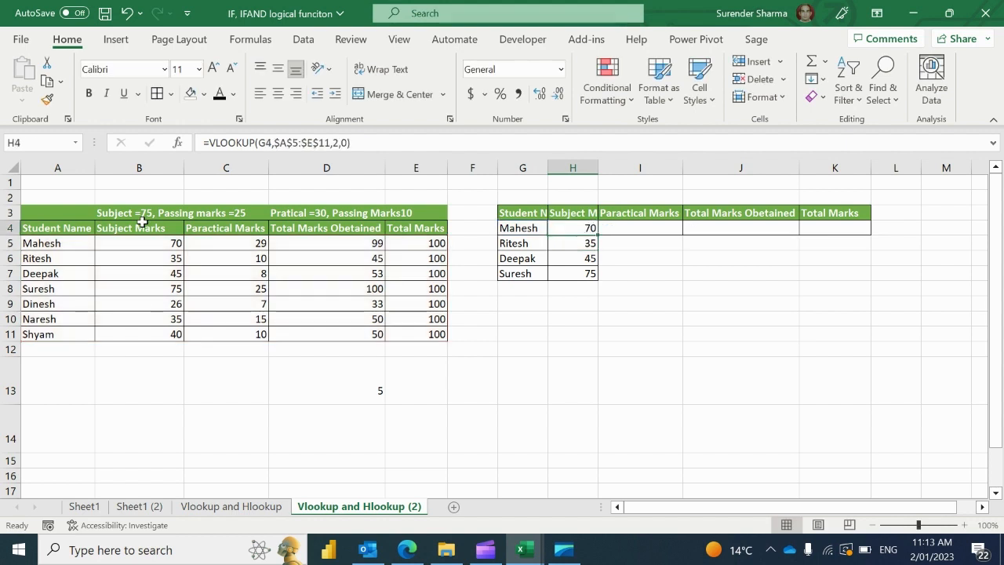
key("ctrl+c")
key("Down")
key("ctrl+v")
key("shift+Down")
key("shift+Down")
key("Return")
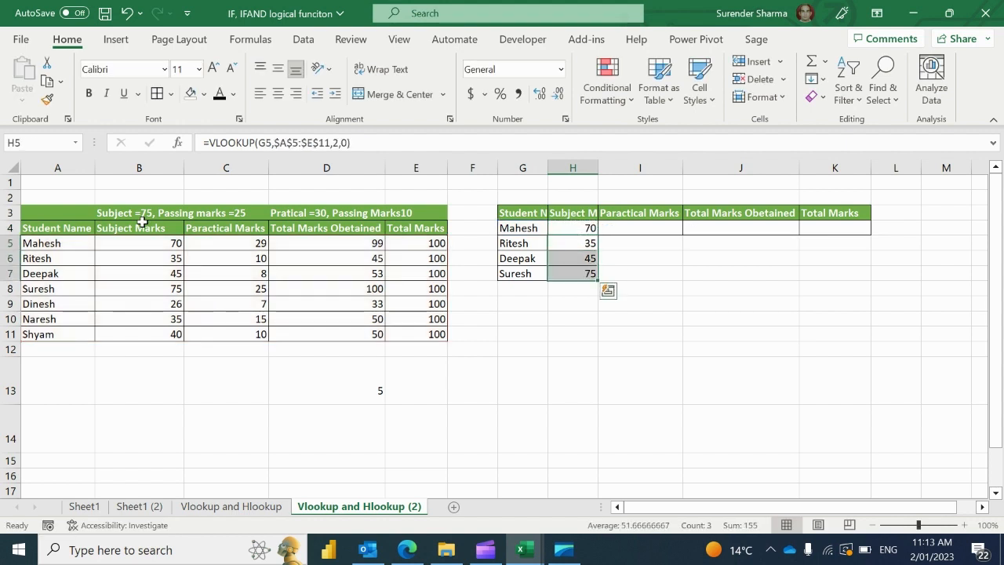
key("Down")
key("F2")
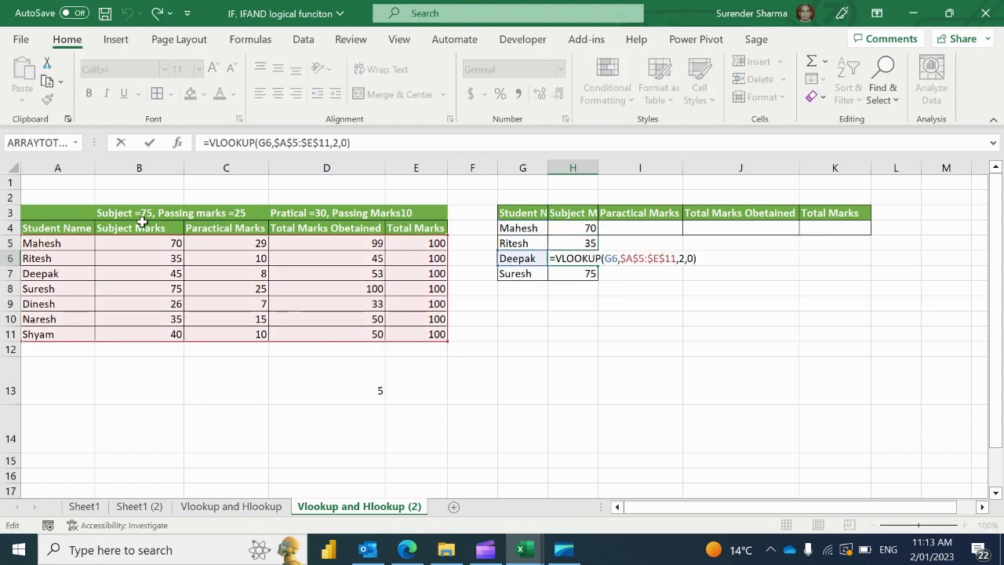
key("Escape")
key("Up")
key("Up")
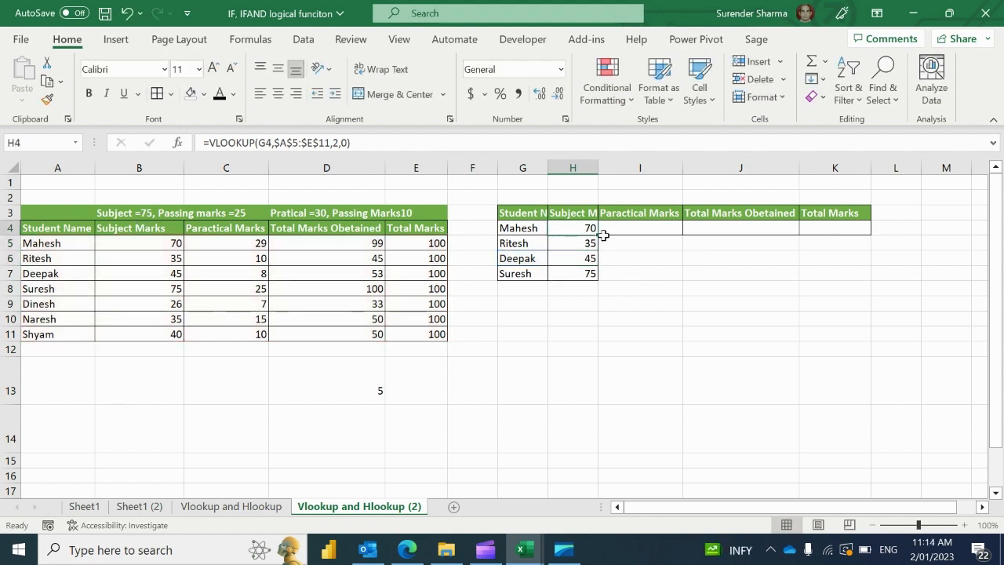
Fill Mahesh's formula across to K4 and check why Paractical Marks shows #N/A
left_click_drag(600, 233, 832, 227)
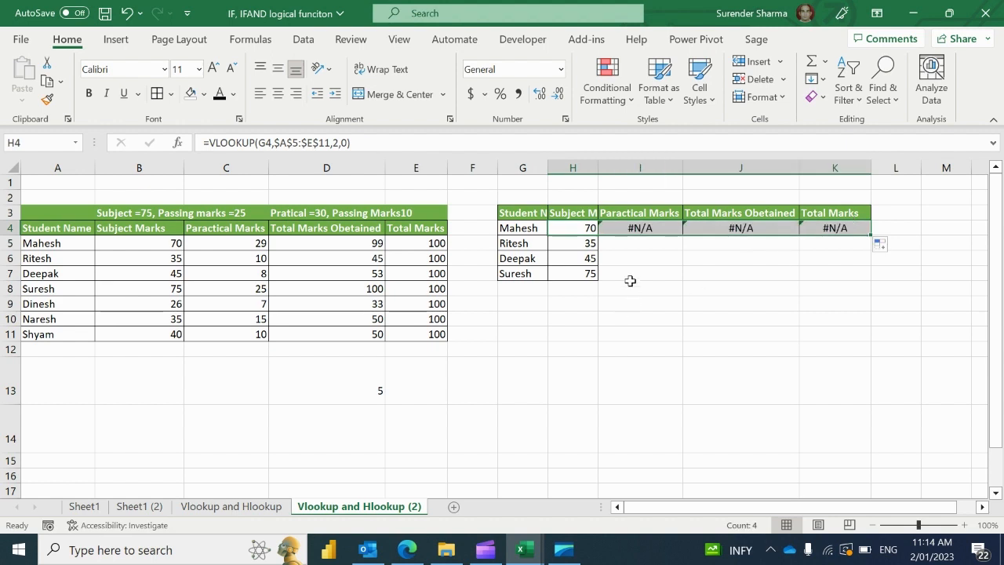
key("Up")
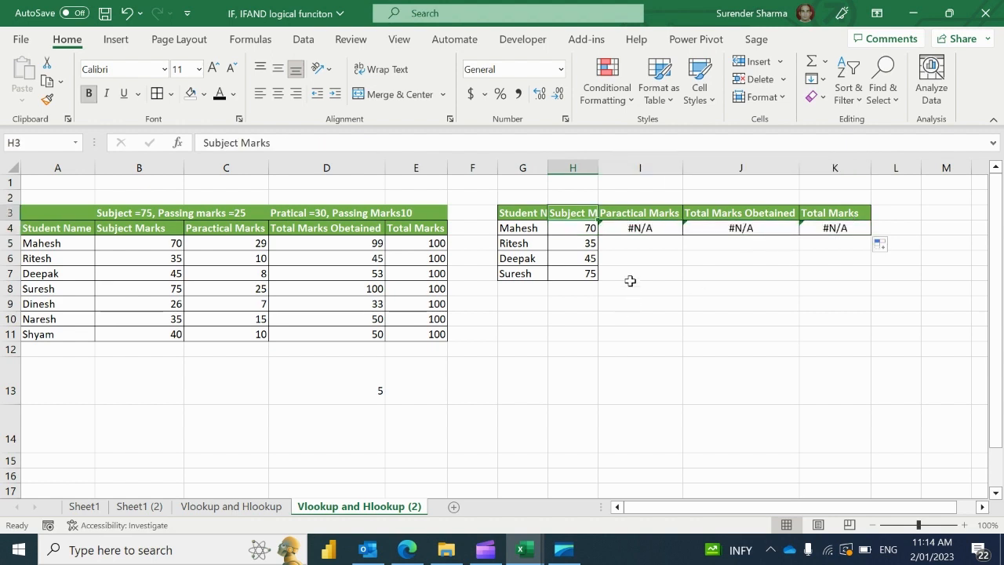
key("Down")
key("Right")
key("F2")
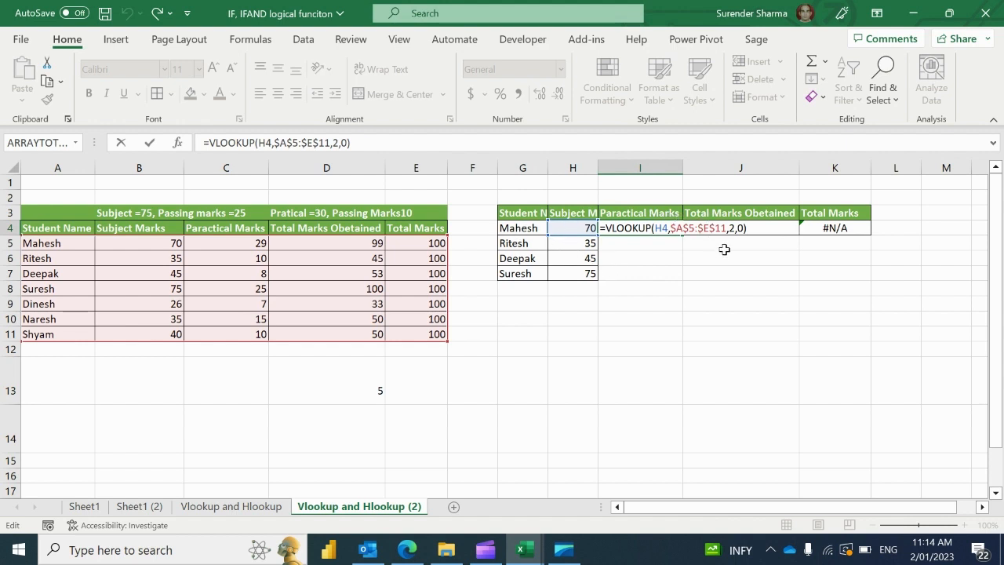
key("Escape")
key("Left")
Lock the lookup value in H4's formula as $G$4
key("F2")
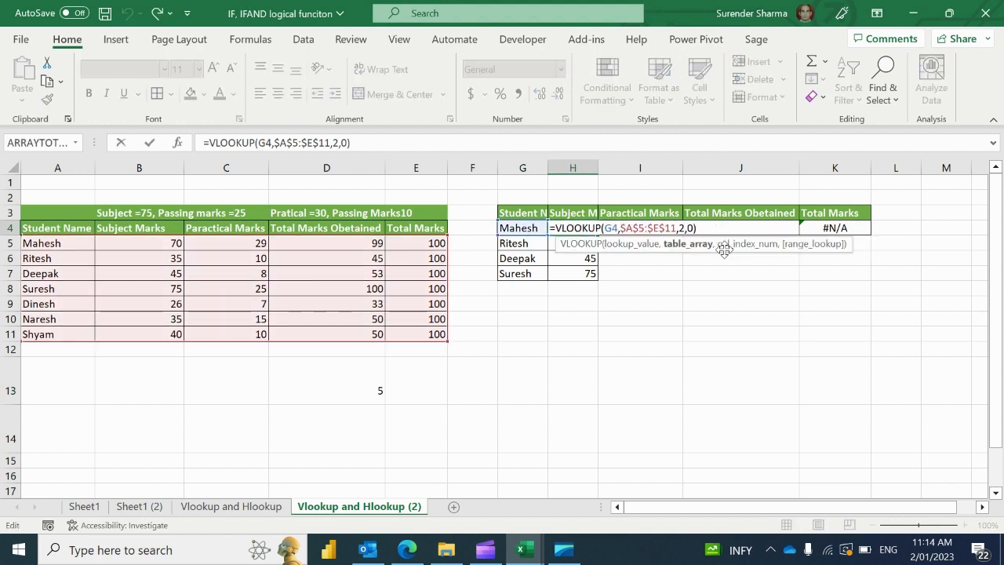
key("Left")
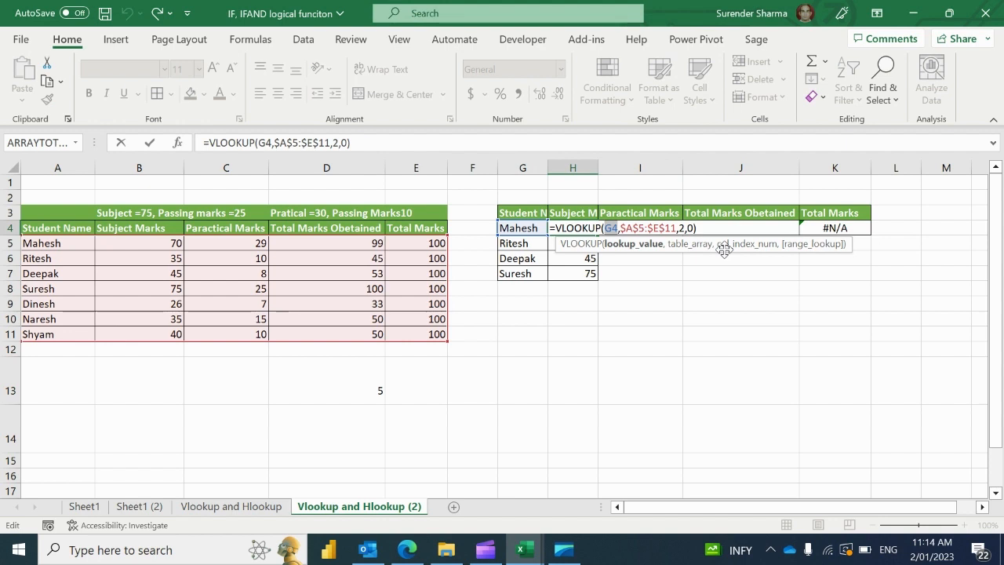
key("F4")
key("Return")
key("Up")
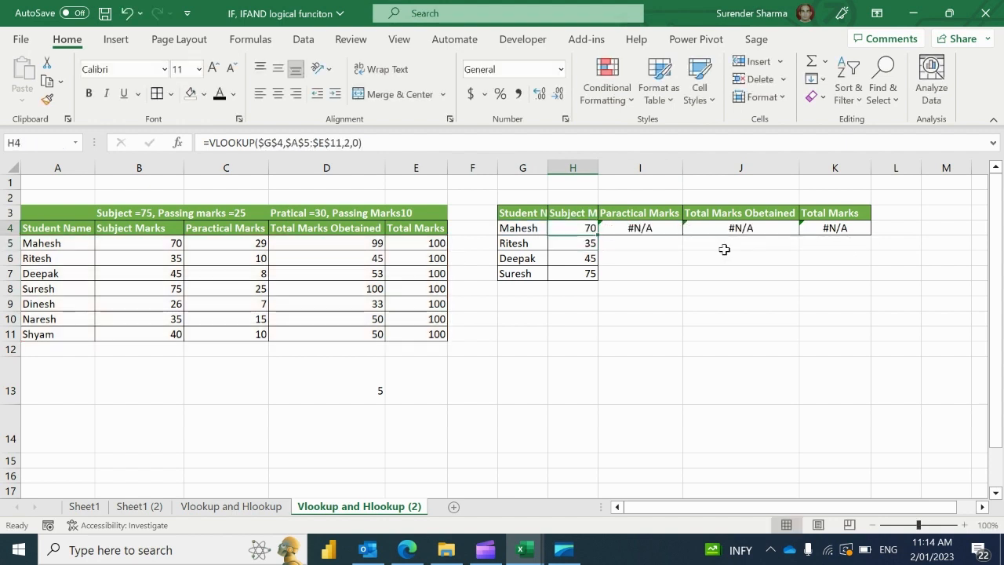
Copy the corrected H4 formula into I4:K4, each showing 70
key("ctrl+c")
key("Right")
key("shift+Right")
key("ctrl+v")
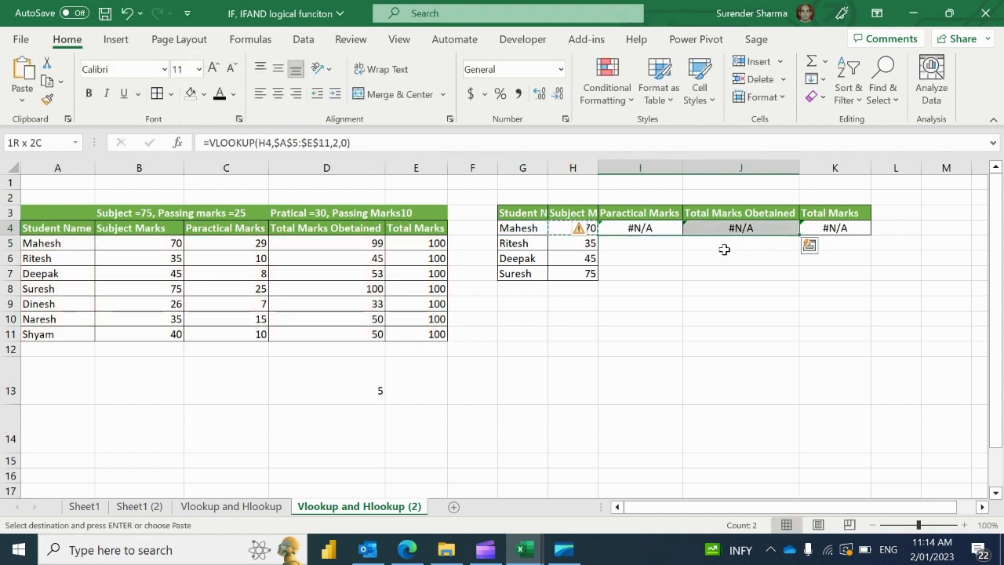
key("Right")
key("Left")
key("shift+Right")
key("ctrl+v")
key("shift+Right")
key("ctrl+v")
key("Return")
key("Left")
key("Right")
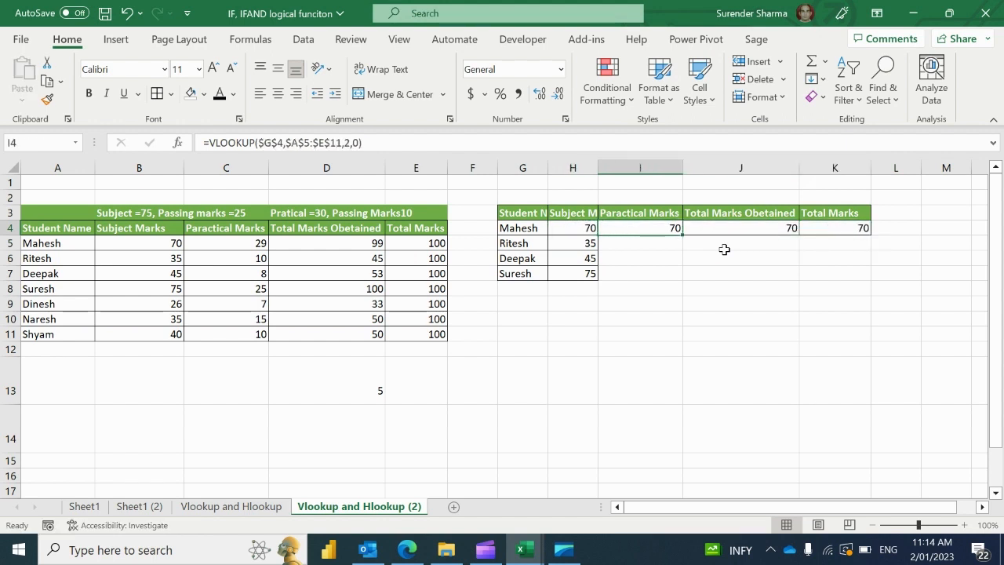
Change I4's column index to 3 so Practical Marks shows 29
key("F2")
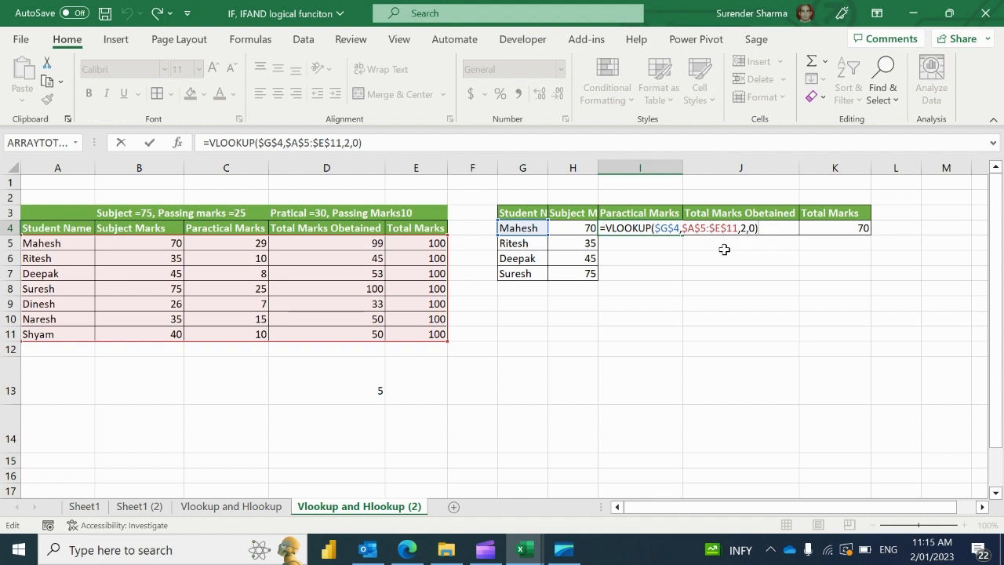
key("ctrl+Return")
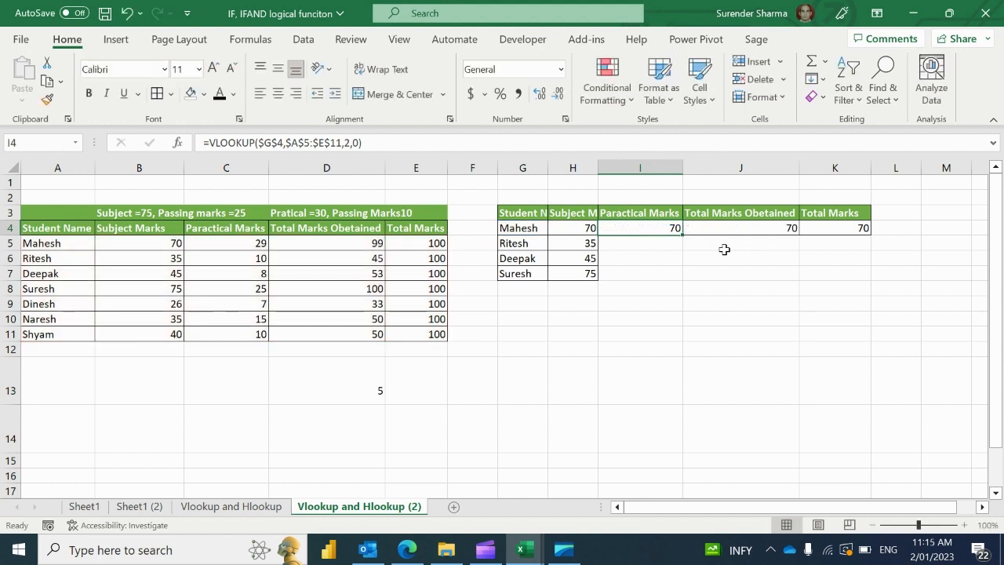
key("F2")
key("Left")
key("Left")
key("Left")
key("Left")
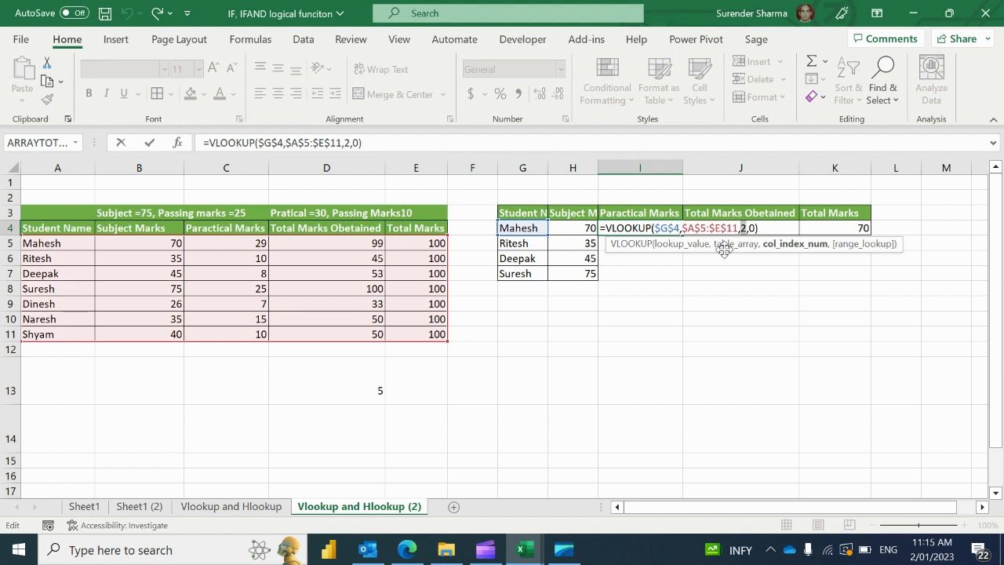
key("Delete")
type("3")
key("Return")
key("Up")
Change J4's column index to 4 so Total Marks Obtained shows 99
key("Right")
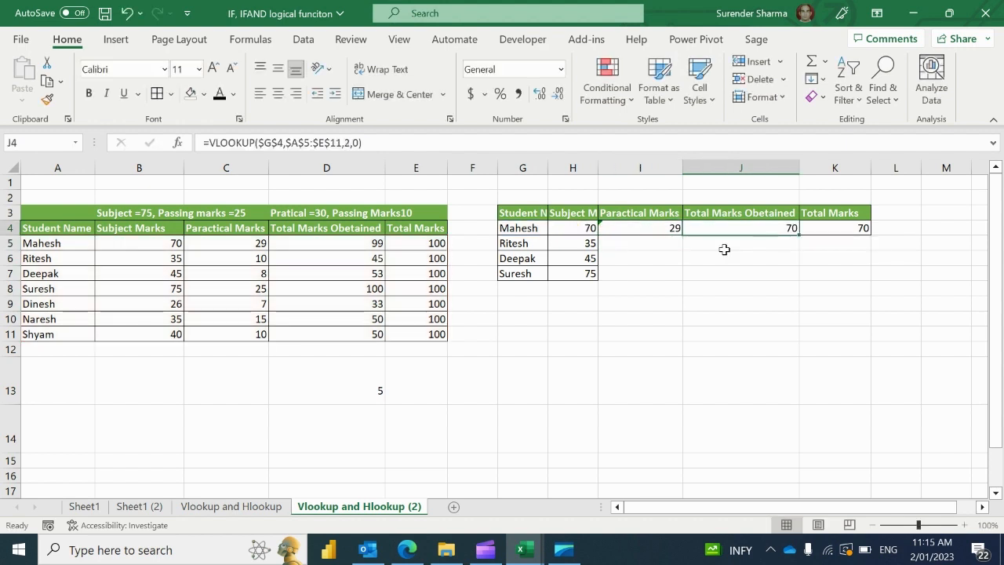
key("F2")
key("Left")
key("Left")
key("Left")
key("Left")
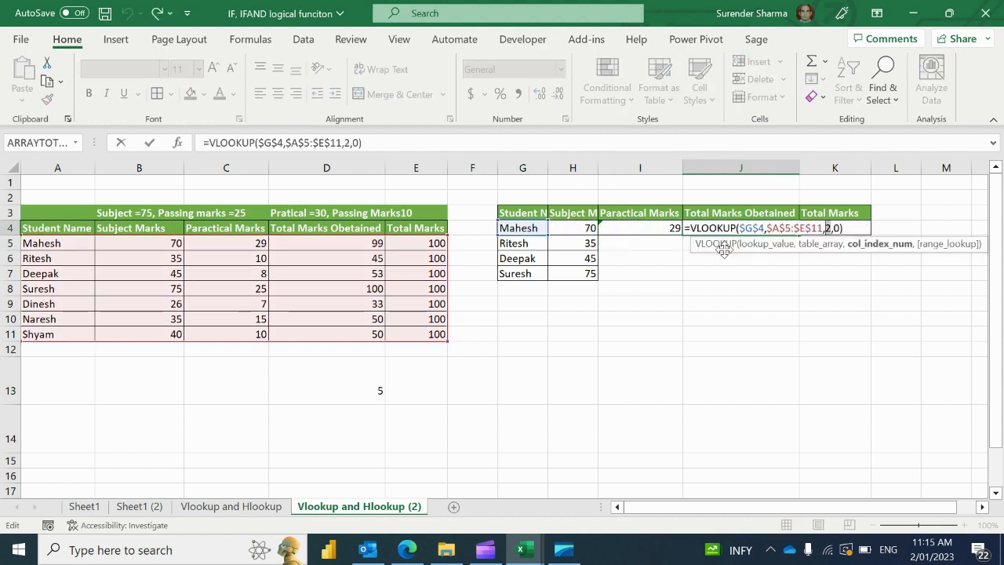
key("Delete")
type("4")
key("Return")
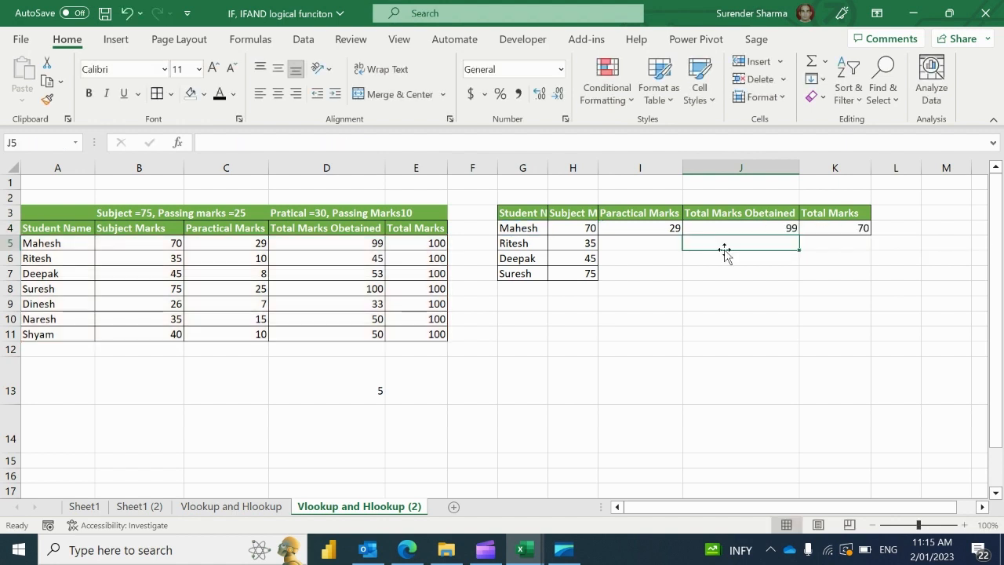
key("Up")
key("Right")
key("F2")
key("Left")
key("Left")
key("Left")
key("Left")
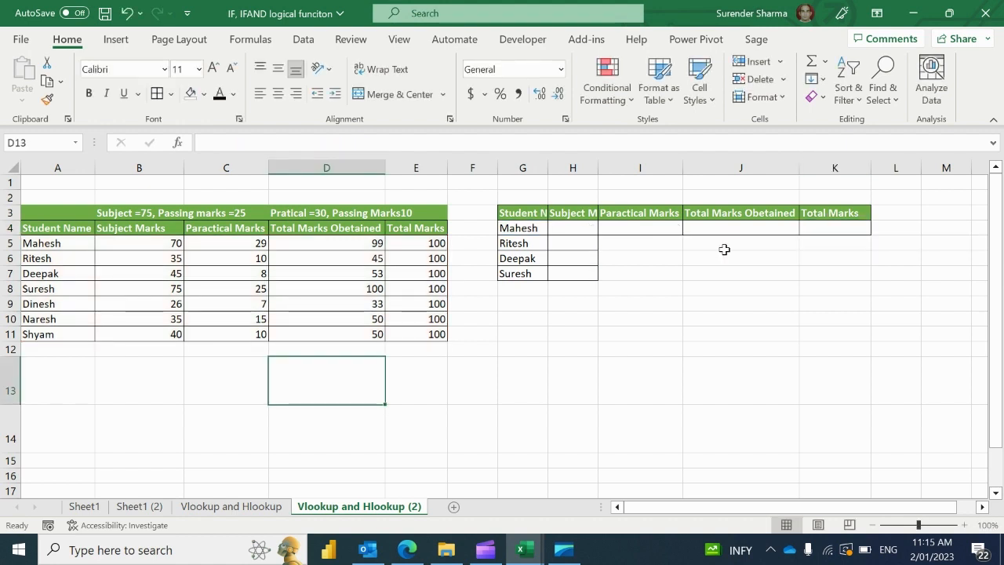
Enter =COLUMNS(C14:D14) in D13, which returns 2
type("=coul")
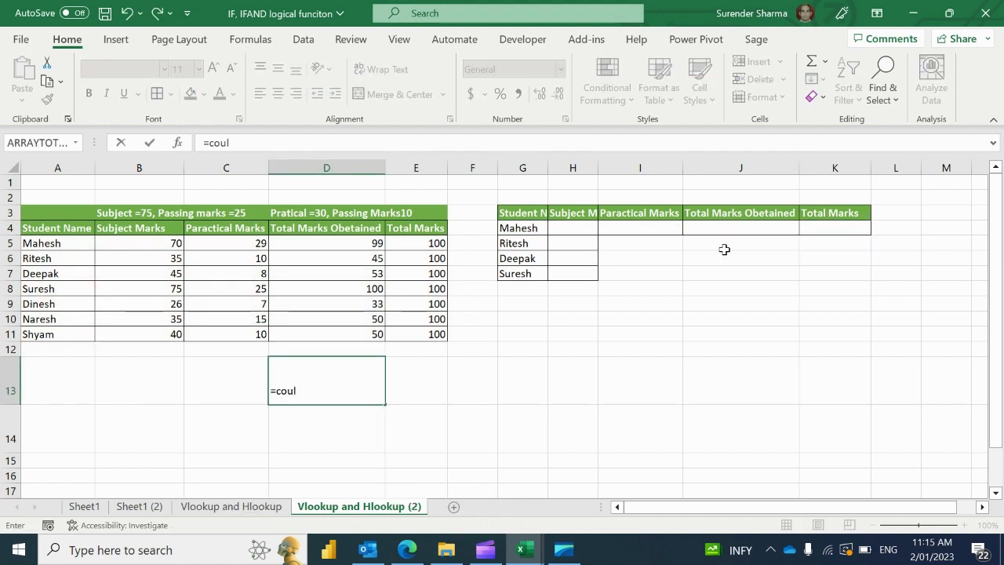
type("um")
key("BackSpace")
key("BackSpace")
key("BackSpace")
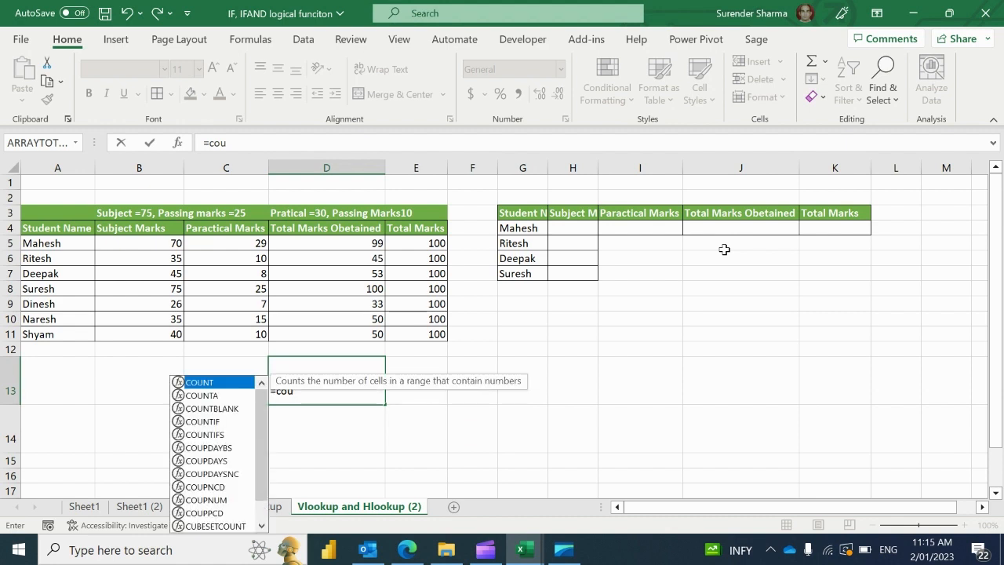
key("BackSpace")
type("lu")
key("Down")
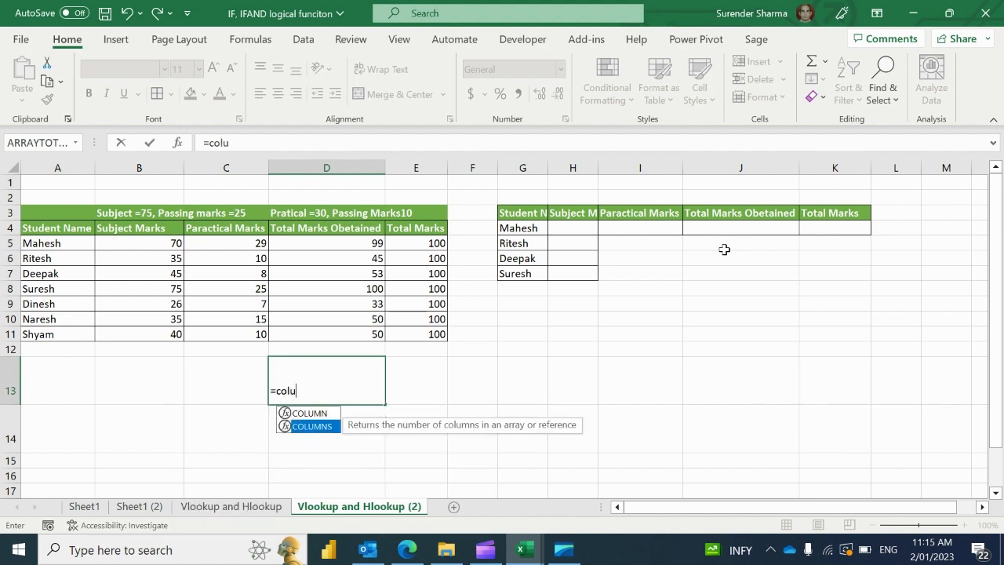
key("Tab")
key("Down")
key("Left")
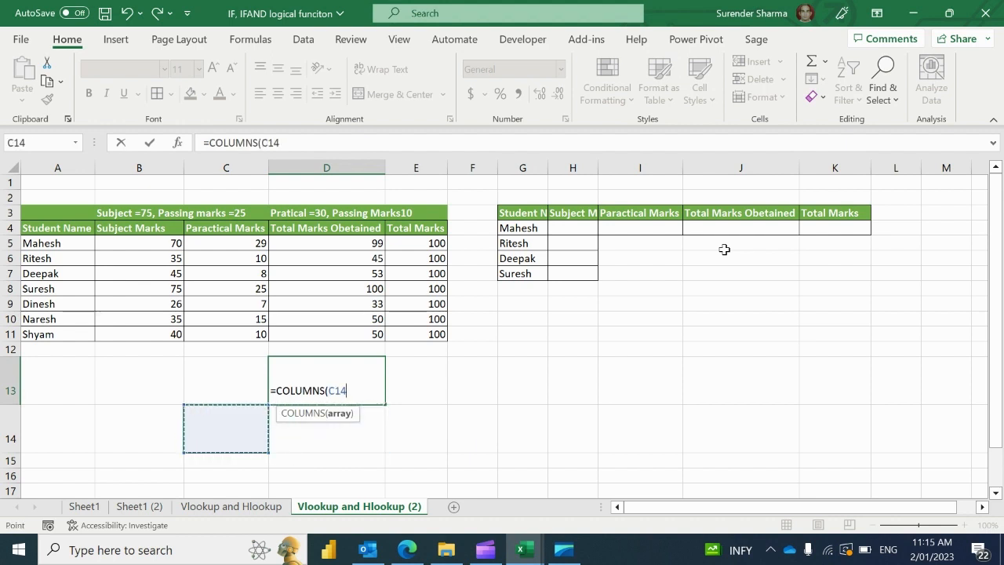
key("shift+Right")
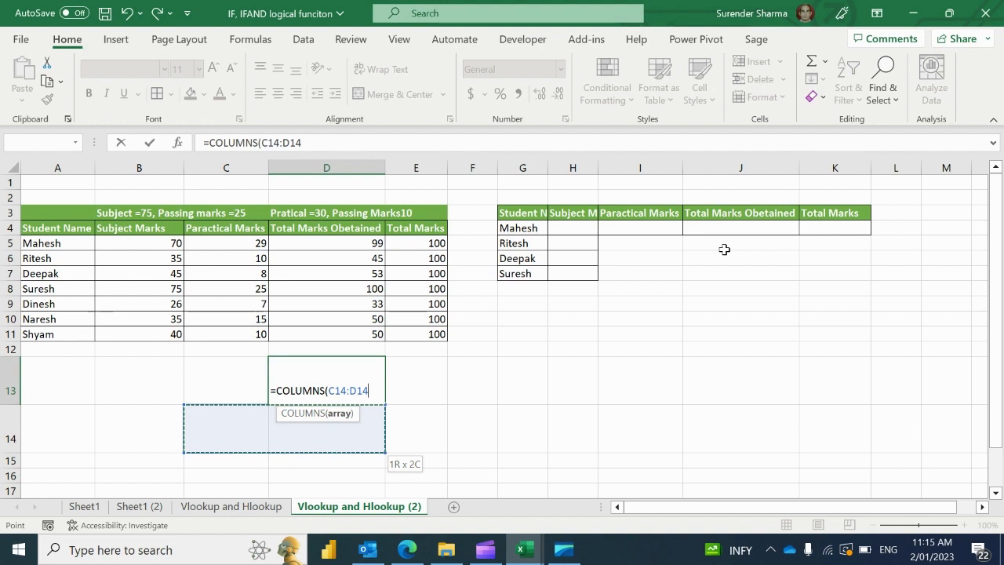
type(")")
key("Return")
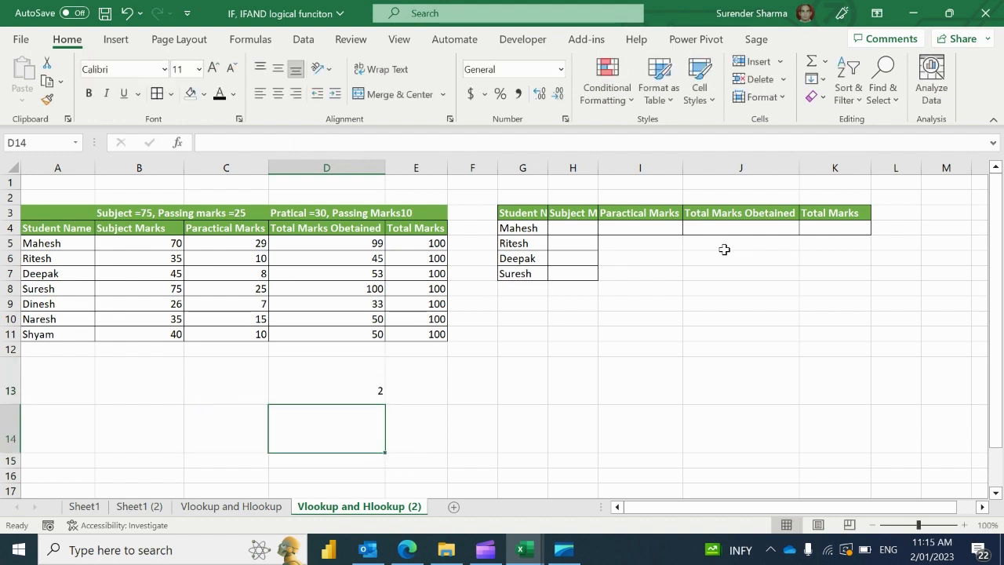
key("Up")
Widen D13's range to C14:E14 so it returns 3
key("F2")
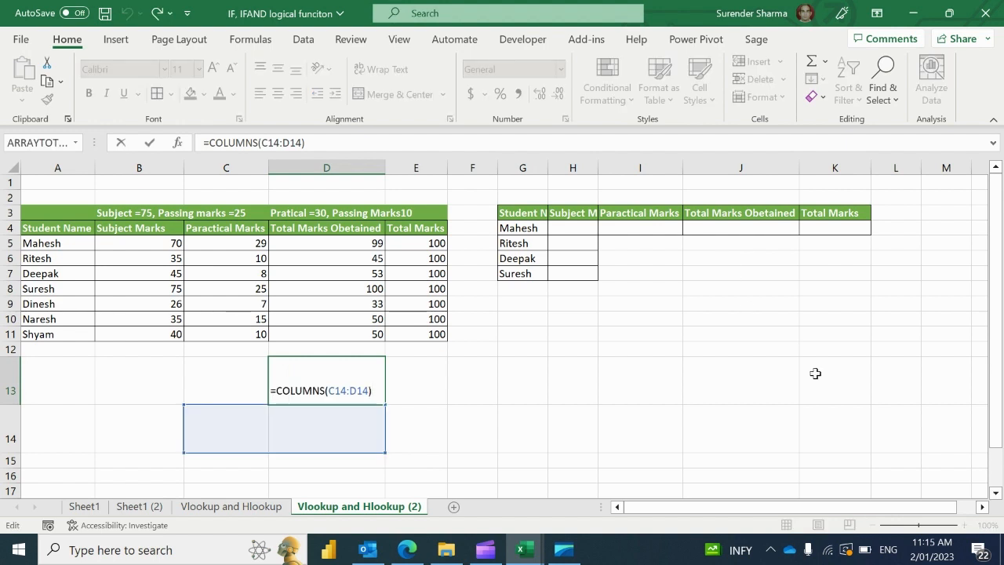
left_click_drag(381, 448, 428, 455)
key("Return")
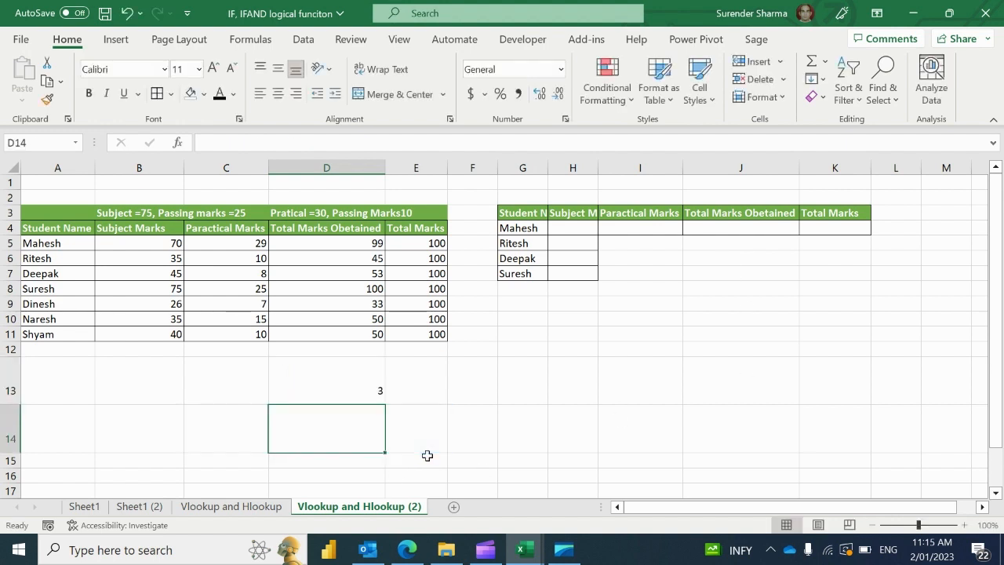
key("Up")
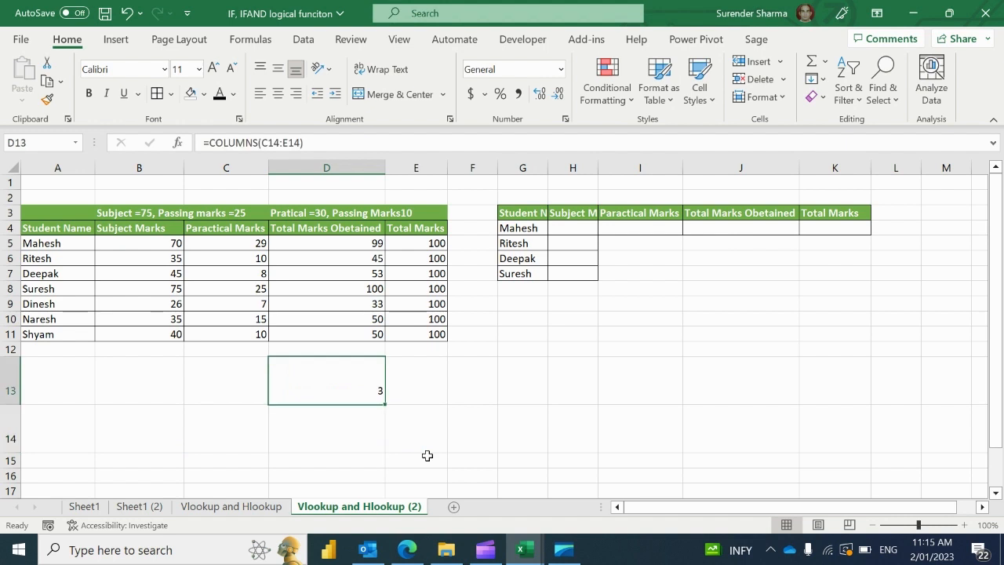
key("Up")
key("Up")
key("Up")
key("Up")
key("Up")
key("Up")
key("Up")
key("Up")
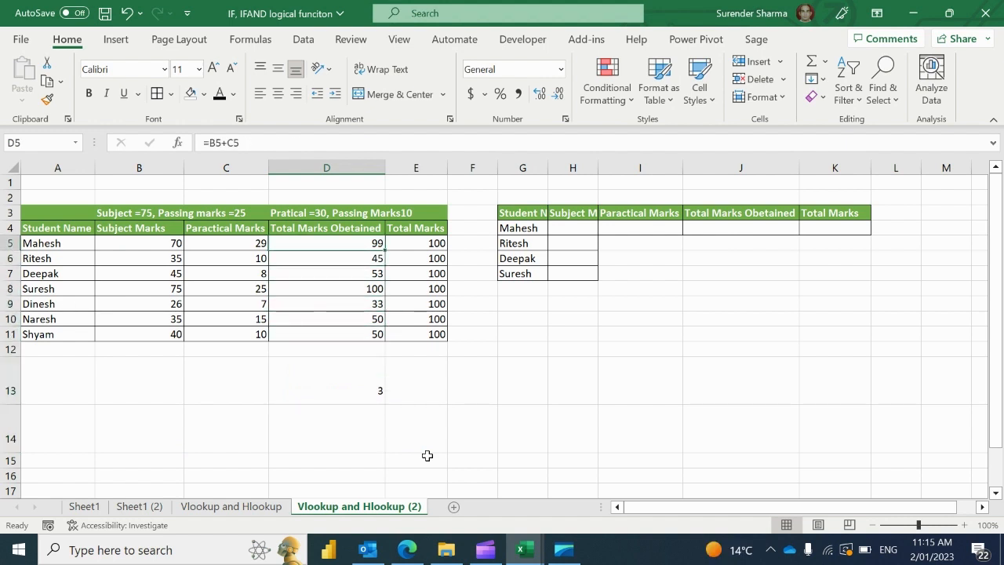
key("Right")
key("Right")
key("Right")
key("Up")
Start a VLOOKUP in H4 with lookup value G4 and table range A5:E11
key("Right")
type("=")
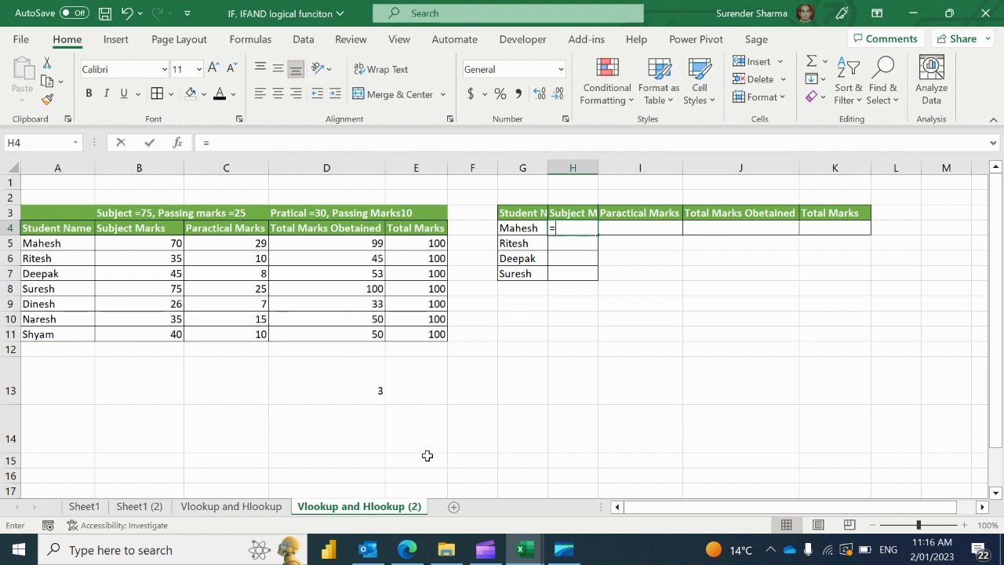
type("vl")
key("Tab")
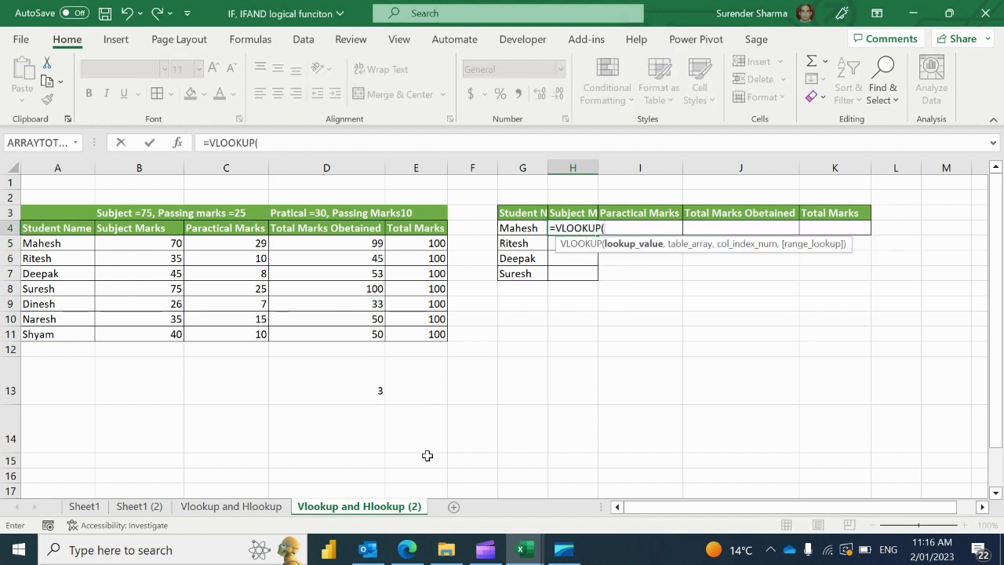
key("Left")
type(",")
key("Left")
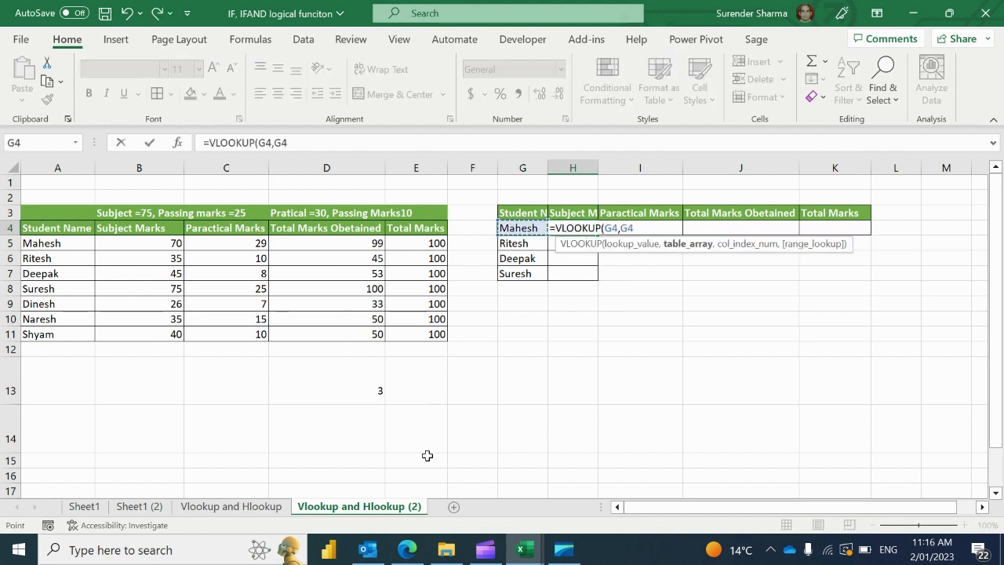
key("ctrl+Left")
key("ctrl+Left")
key("Down")
key("shift+Right")
key("shift+Right")
key("shift+Right")
key("shift+Right")
key("shift+Down")
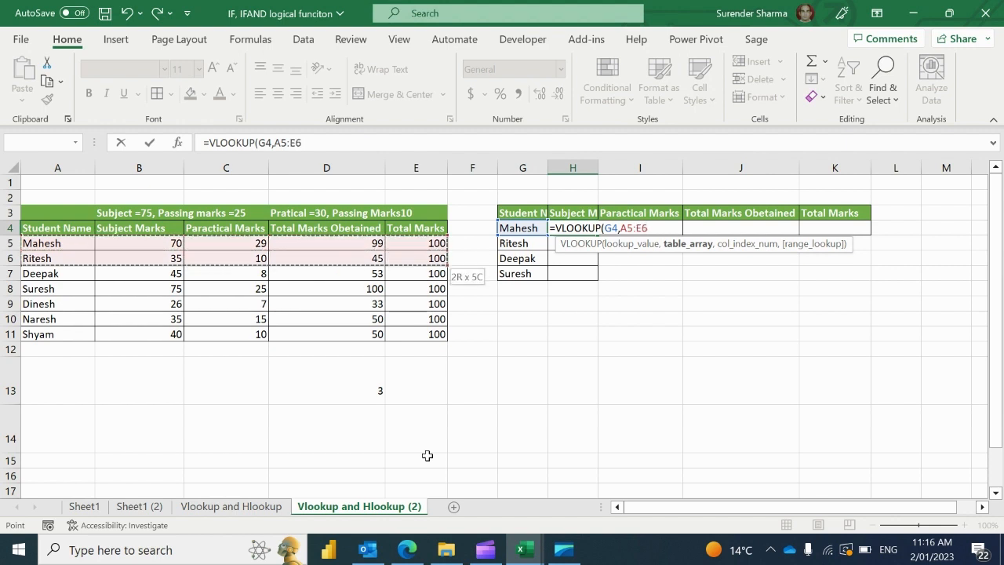
key("ctrl+shift+Down")
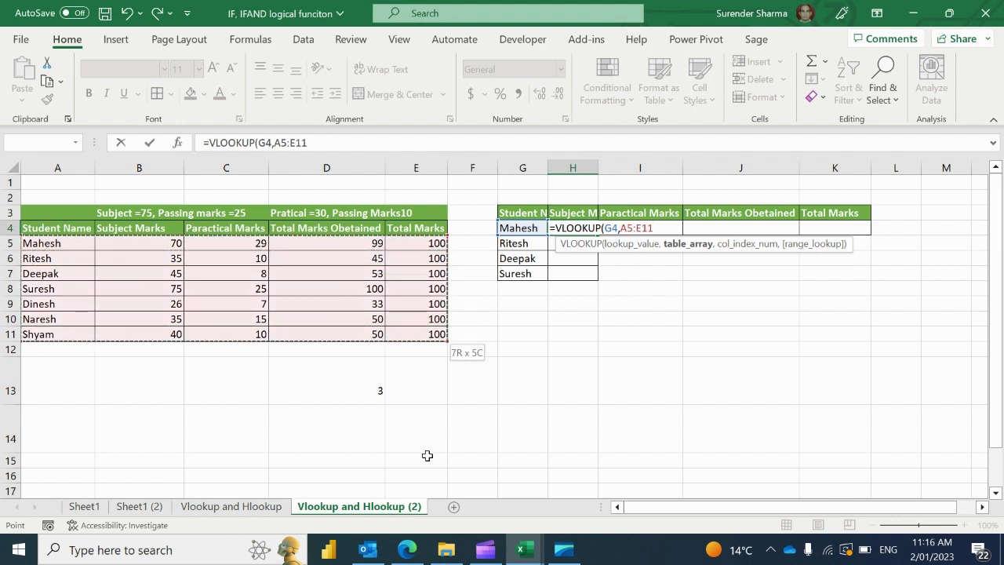
Use COLUMNS(A4:B4) as the column index with exact match 0, returning 70
type(",")
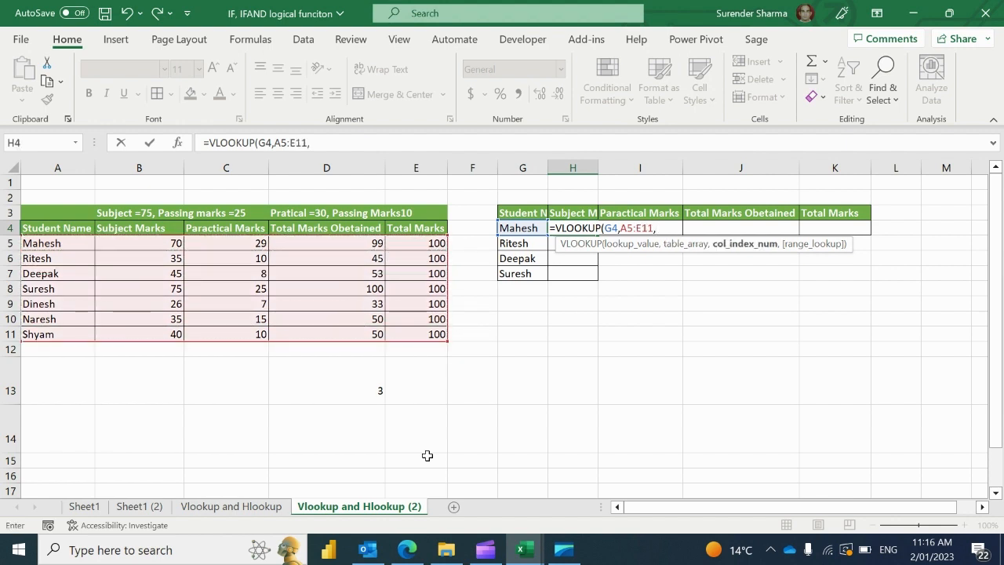
type("cou")
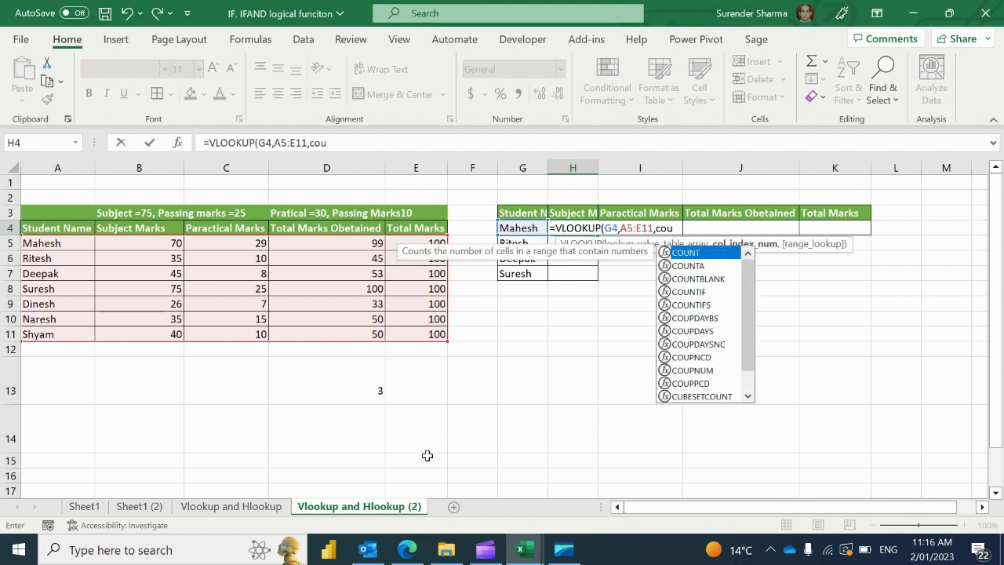
type("lum")
key("BackSpace")
key("BackSpace")
key("BackSpace")
key("BackSpace")
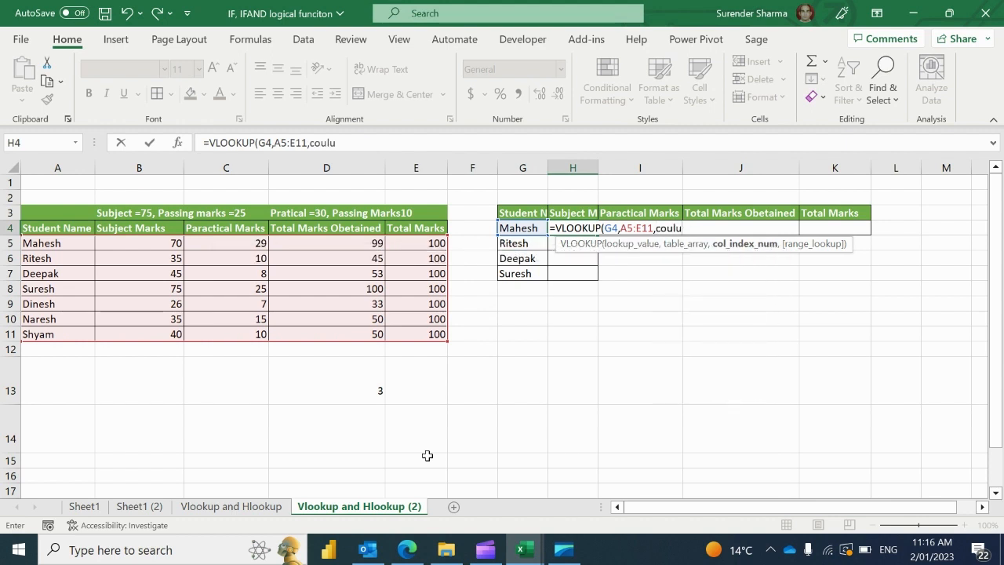
type("lu")
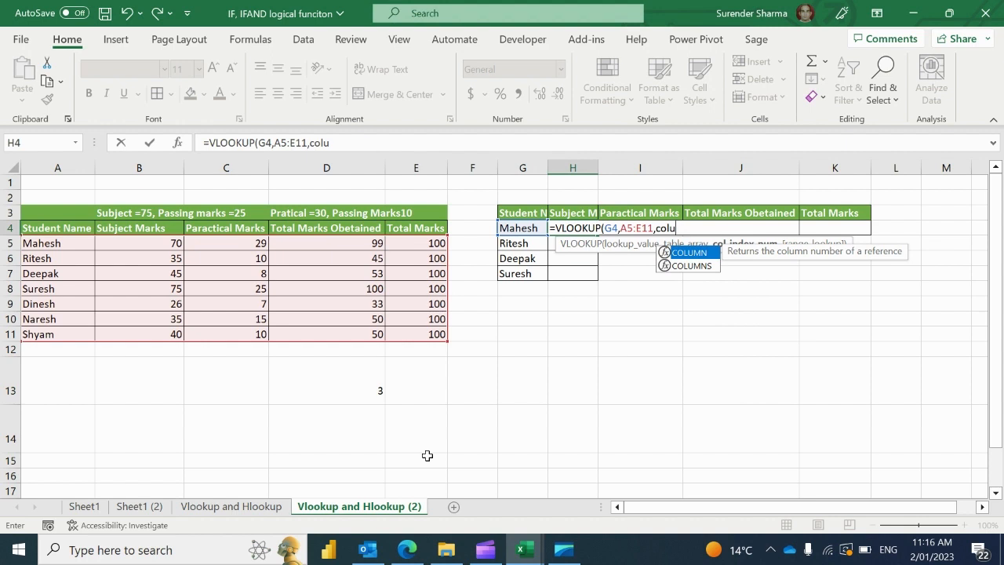
key("Down")
key("Tab")
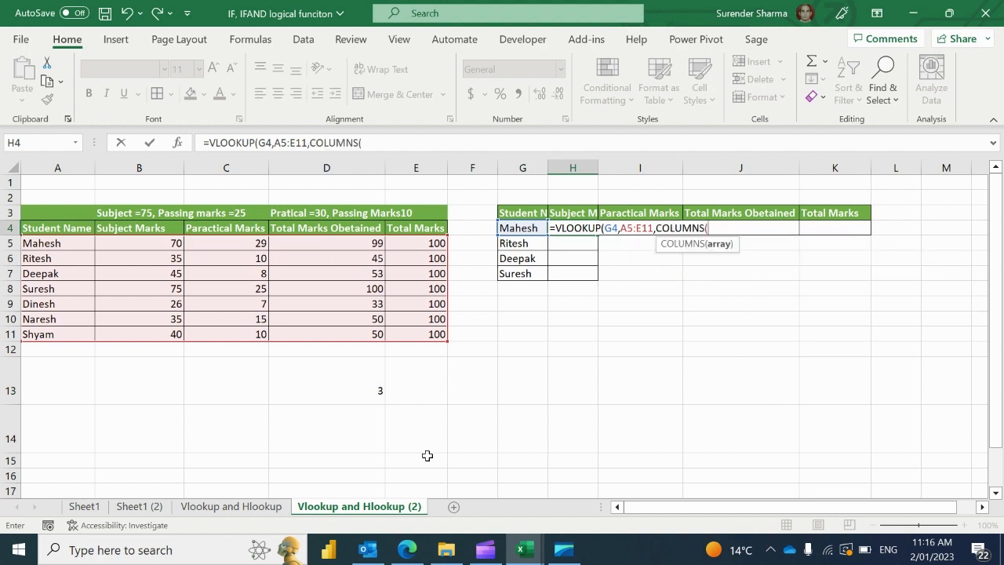
key("Left")
key("Left")
key("Left")
key("Left")
key("Left")
key("Left")
key("Left")
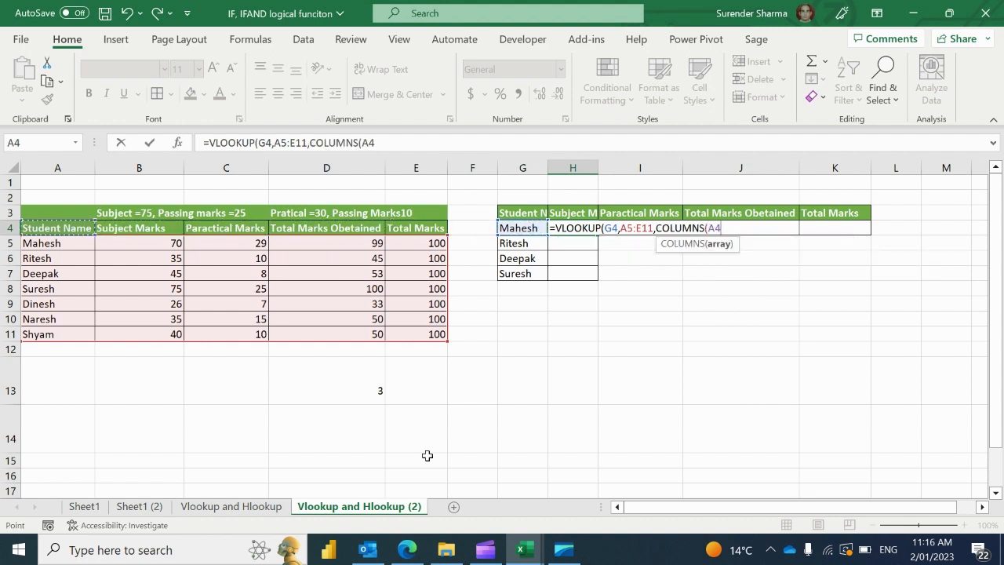
key("shift+Right")
key("shift+Right")
key("shift+Right")
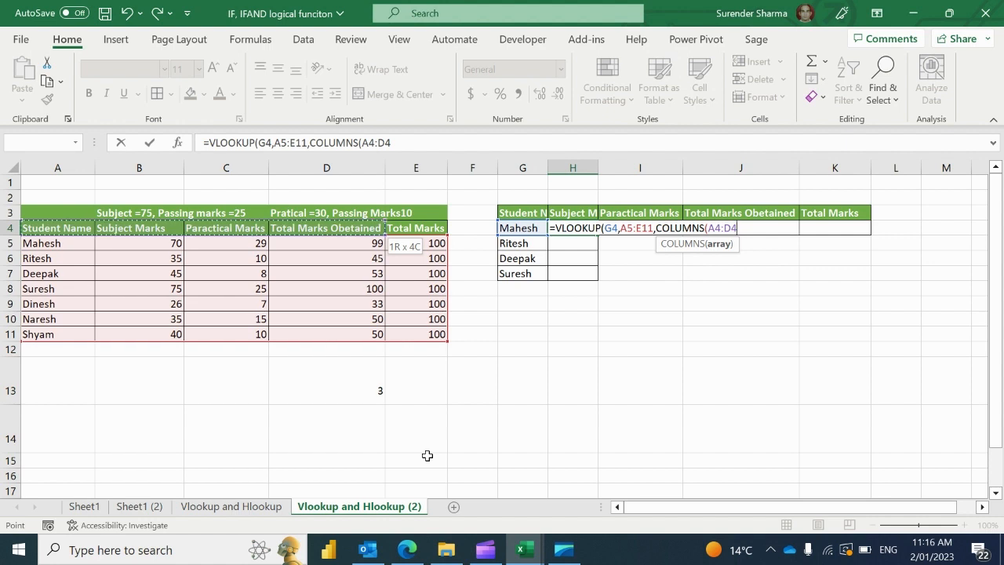
key("shift+Left")
key("shift+Left")
key("shift+Left")
key("shift+Right")
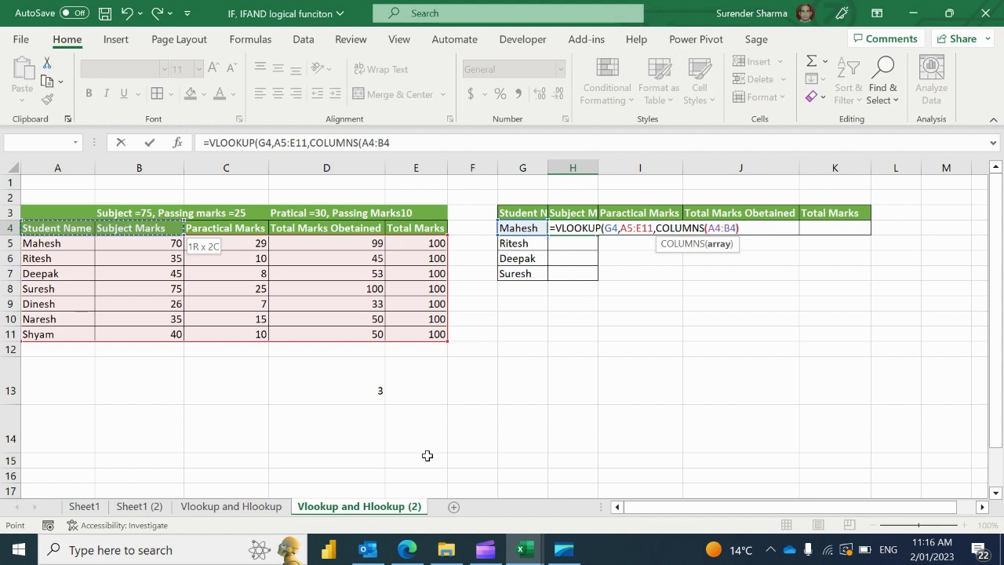
type("),")
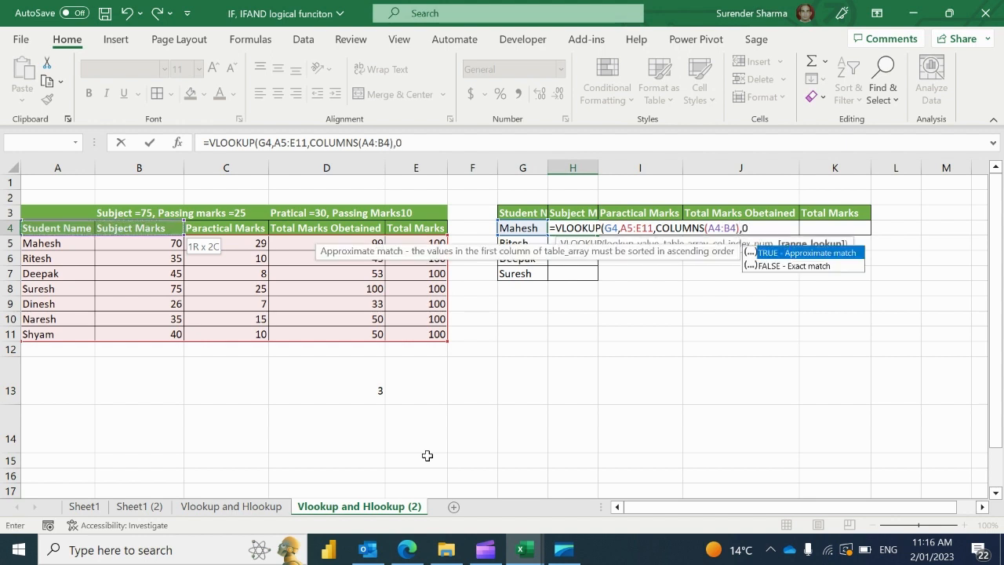
type("0)")
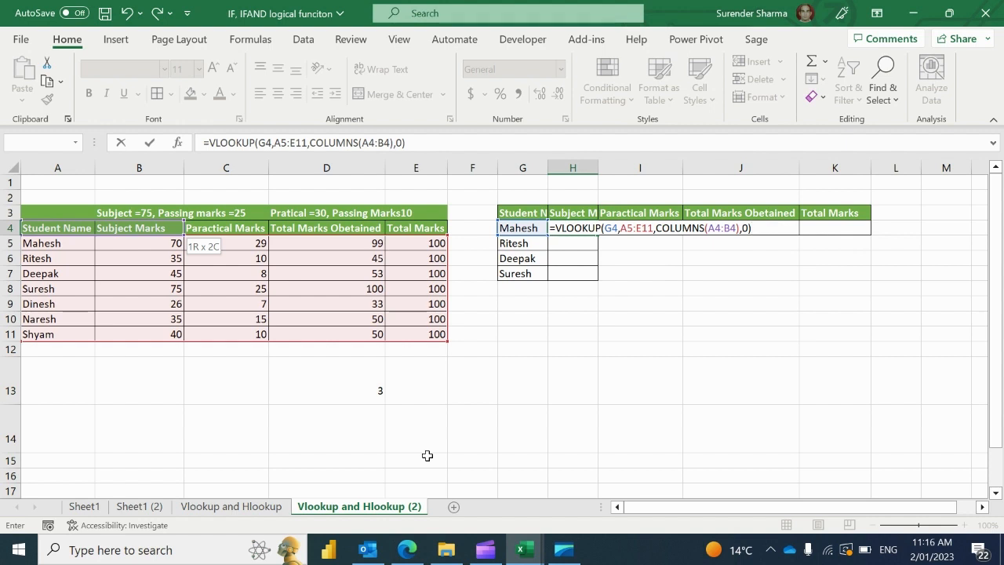
key("Return")
key("Up")
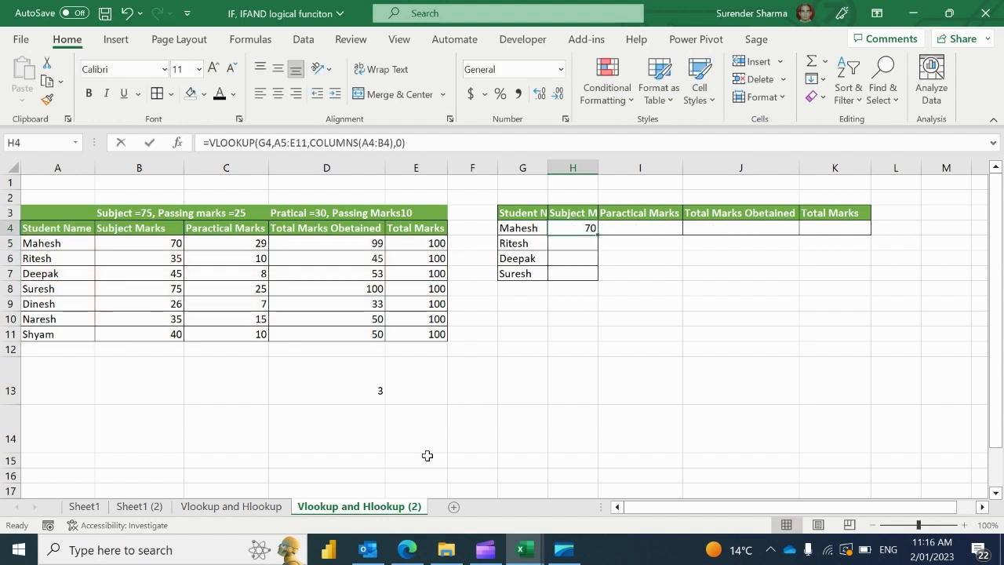
Make H4's references absolute as $G$4 and $A$5:$E$11
key("F2")
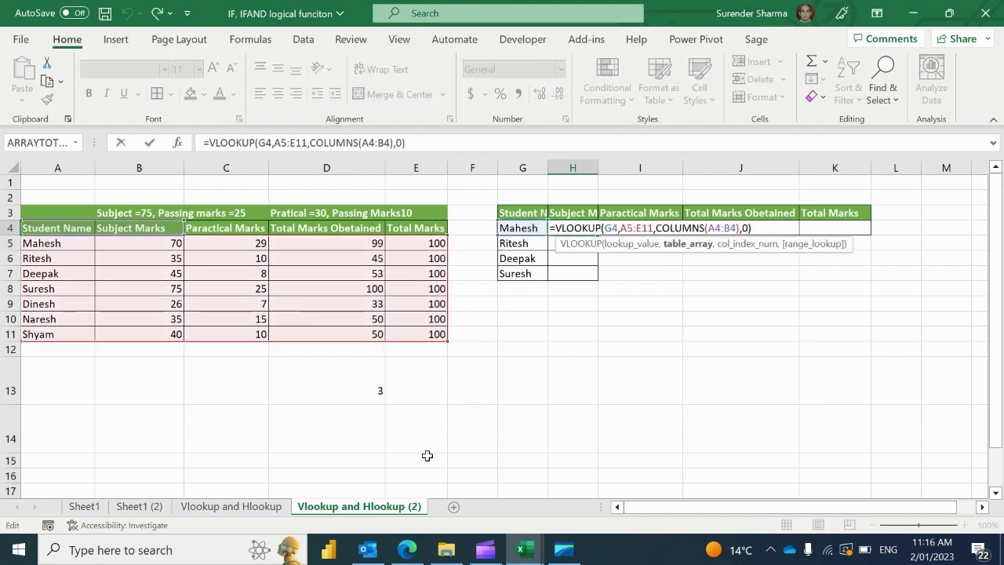
key("Left")
key("shift+Left")
key("shift+Left")
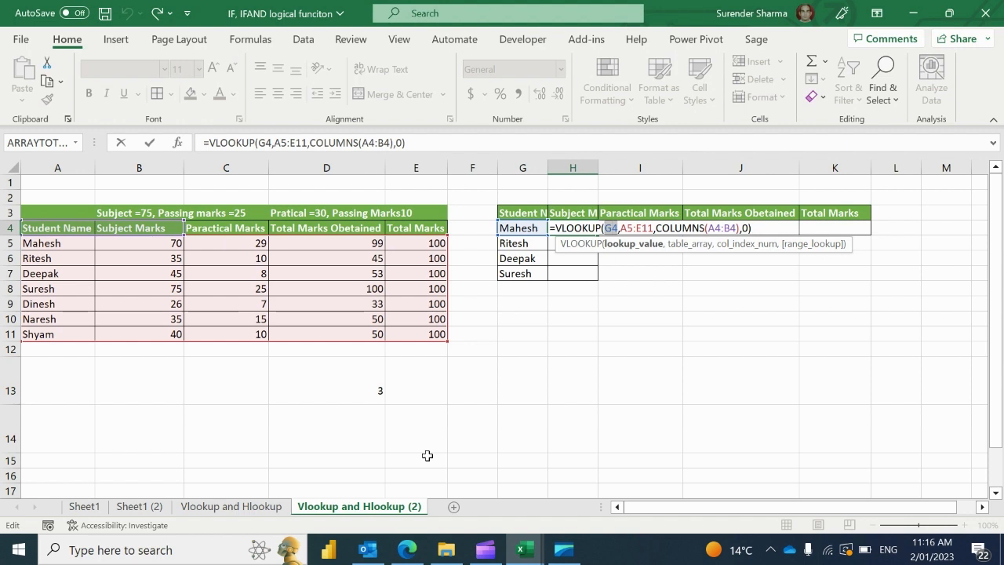
key("F4")
key("Right")
key("Right")
key("shift+Right")
key("shift+Right")
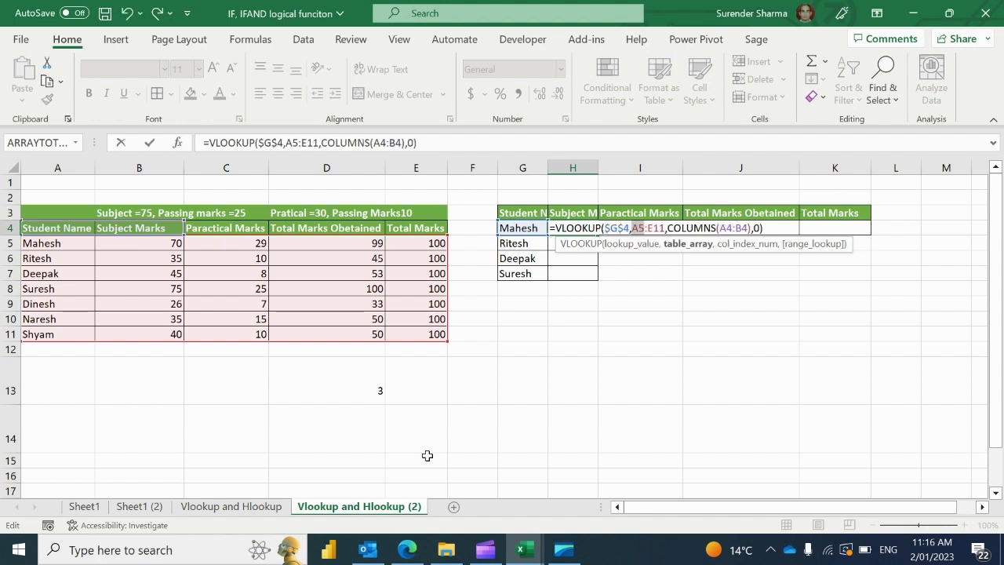
key("shift+Right")
key("shift+Right")
key("F4")
key("Return")
Fill H4's formula across to K4, giving 70 in every column
key("Up")
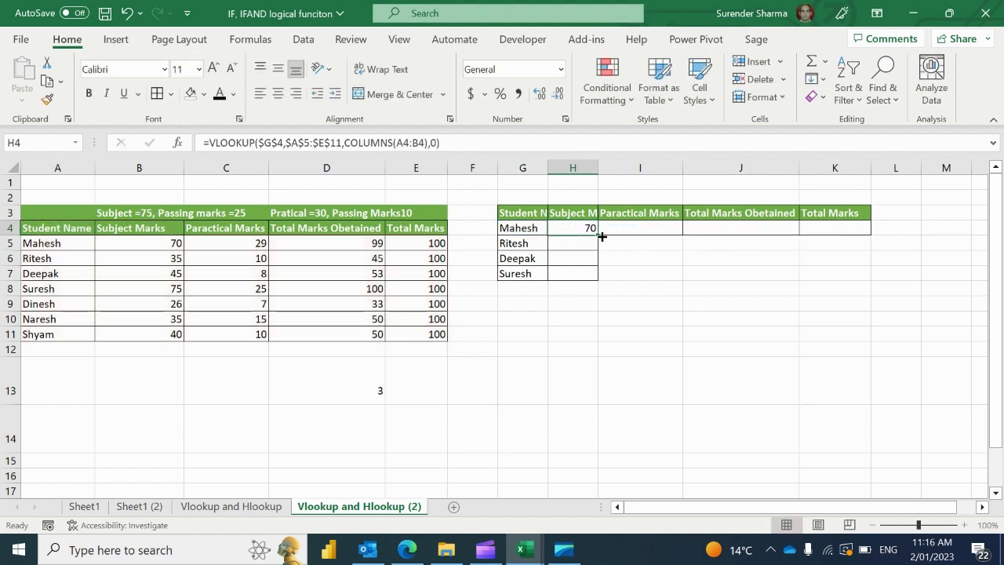
left_click_drag(600, 232, 835, 220)
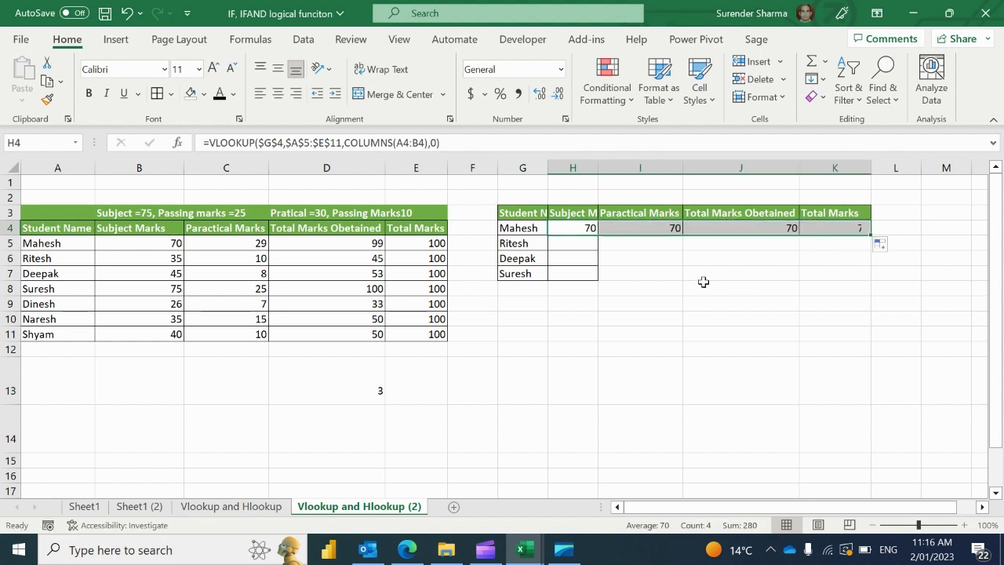
left_click(593, 226)
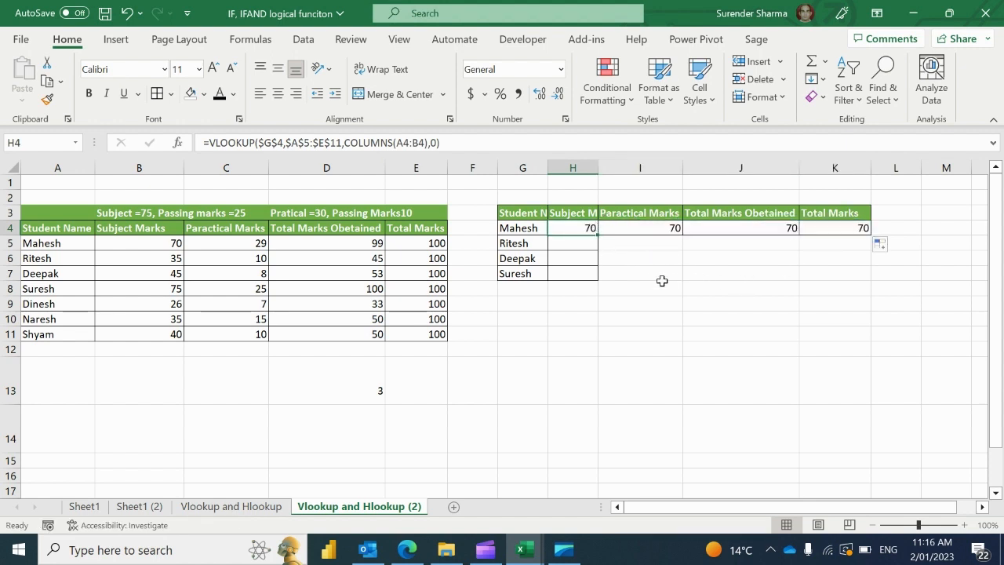
Lock the start of H4's COLUMNS range so it reads COLUMNS($A$4:B4)
key("F2")
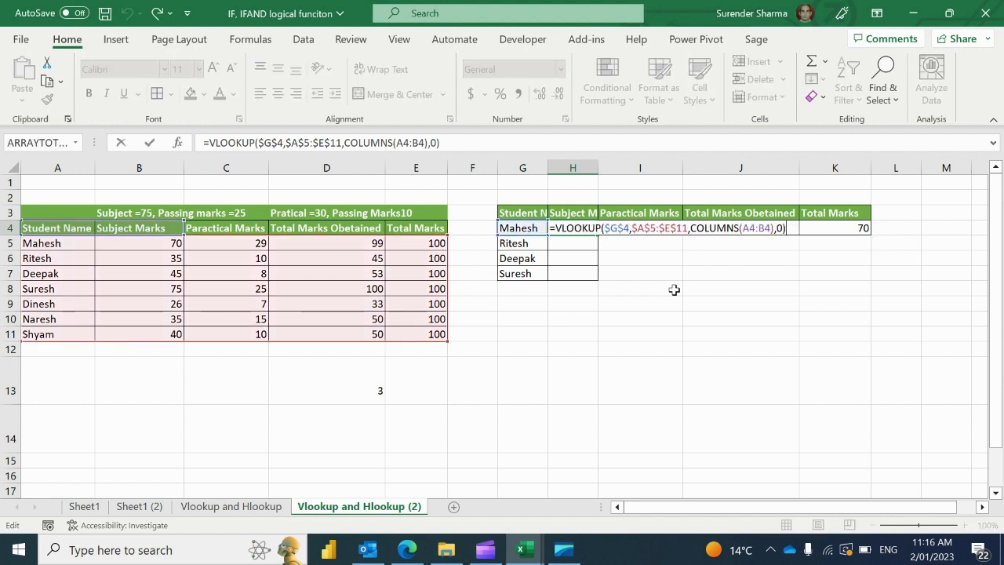
left_click(410, 144)
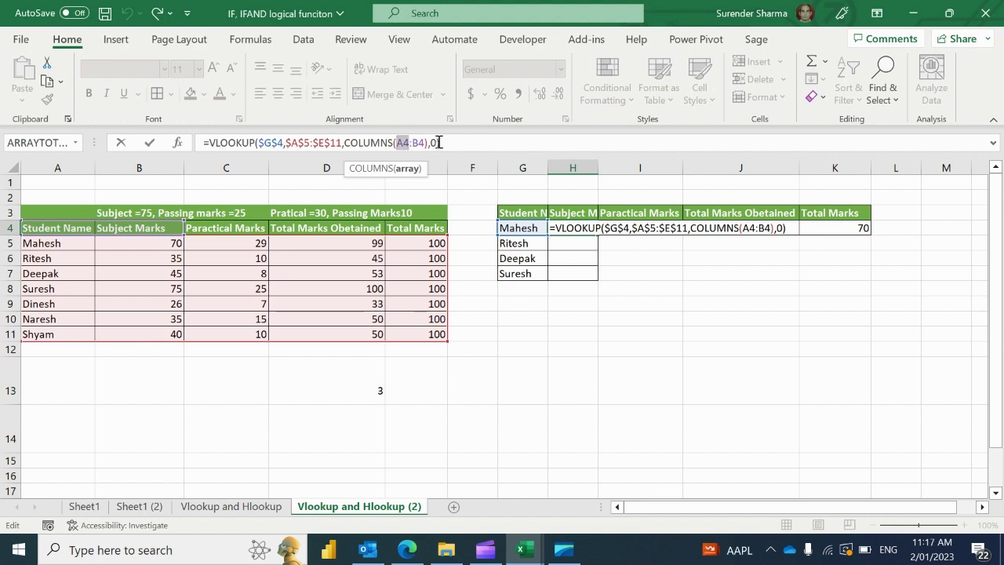
key("F4")
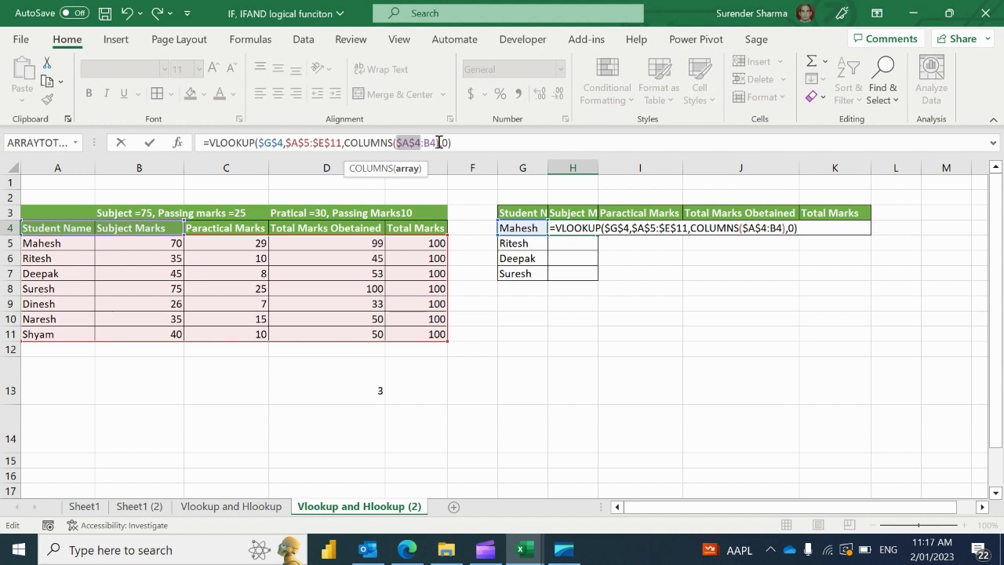
key("Return")
Refill the corrected H4 formula across to Total Marks, giving Mahesh's 70, 29, 99, 100
key("Up")
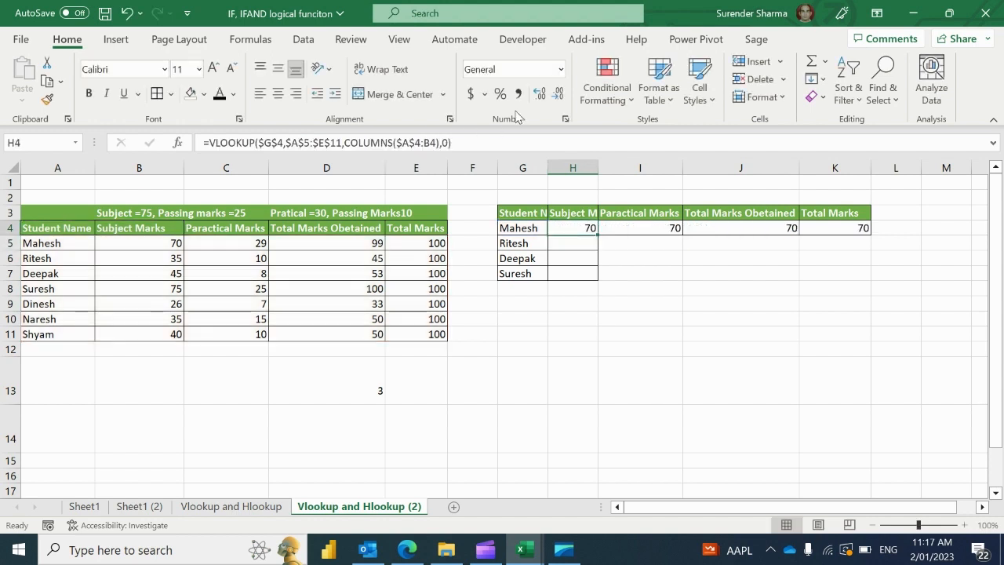
left_click_drag(594, 239, 604, 226)
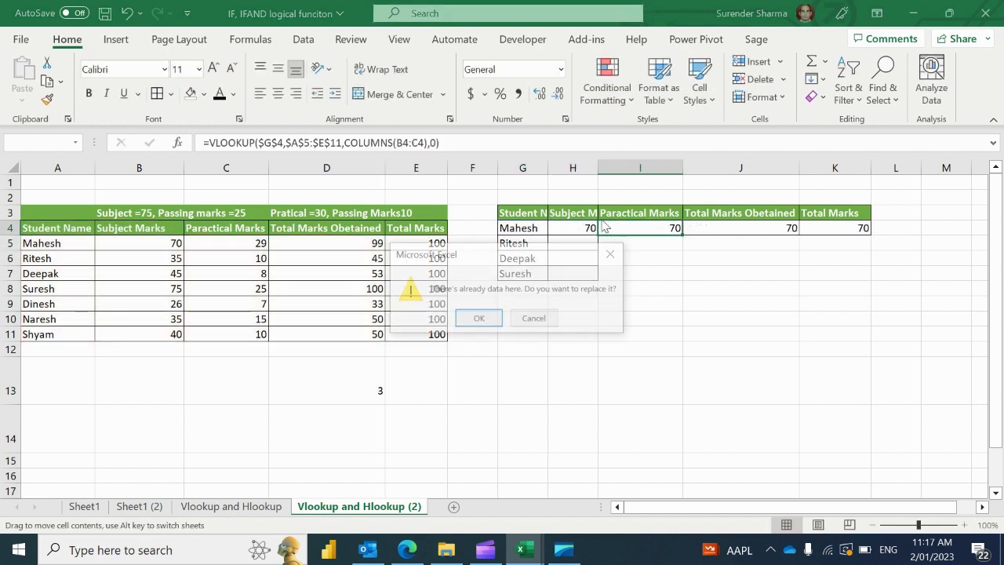
left_click(618, 251)
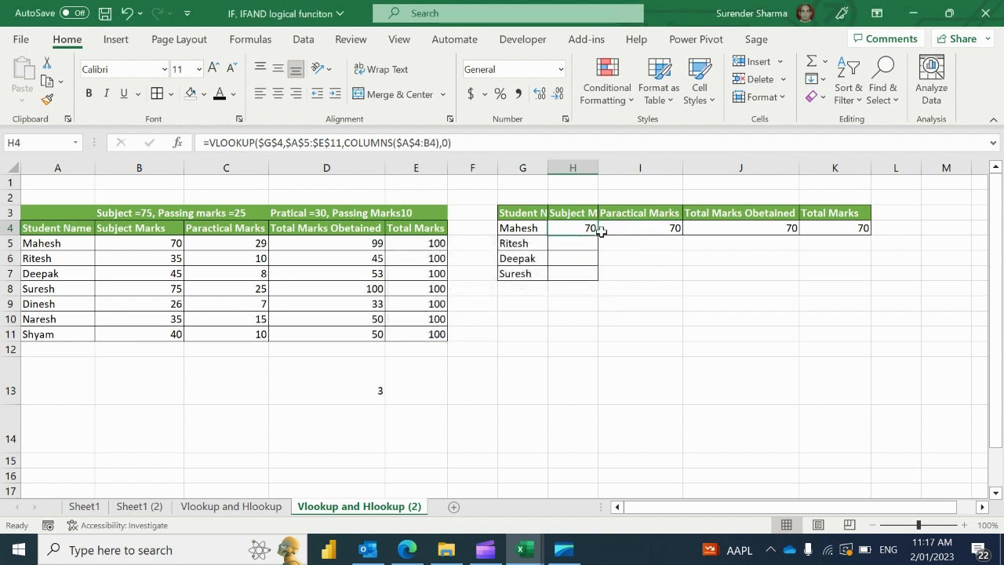
left_click_drag(599, 233, 844, 217)
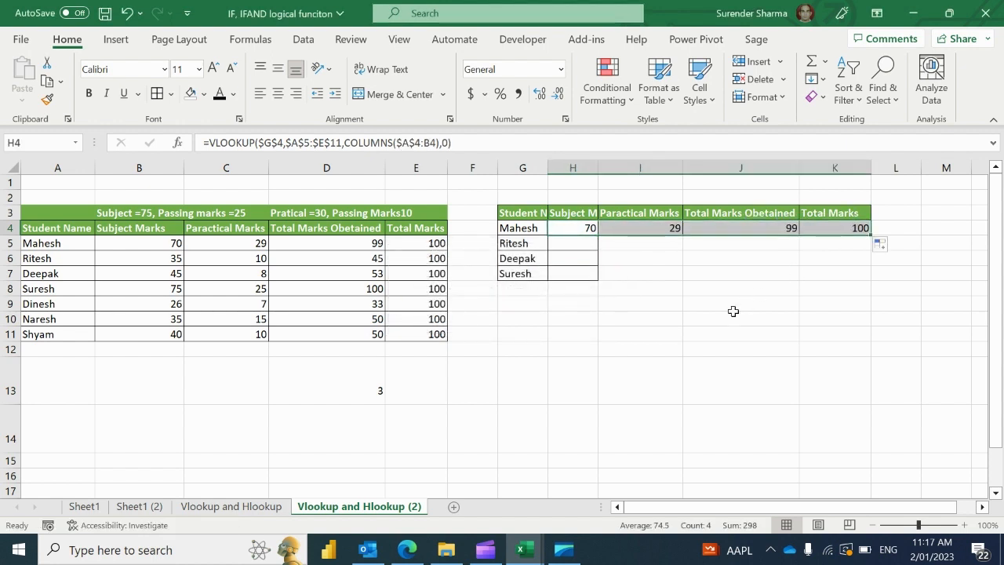
key("Left")
key("Right")
key("shift+Right")
key("shift+Right")
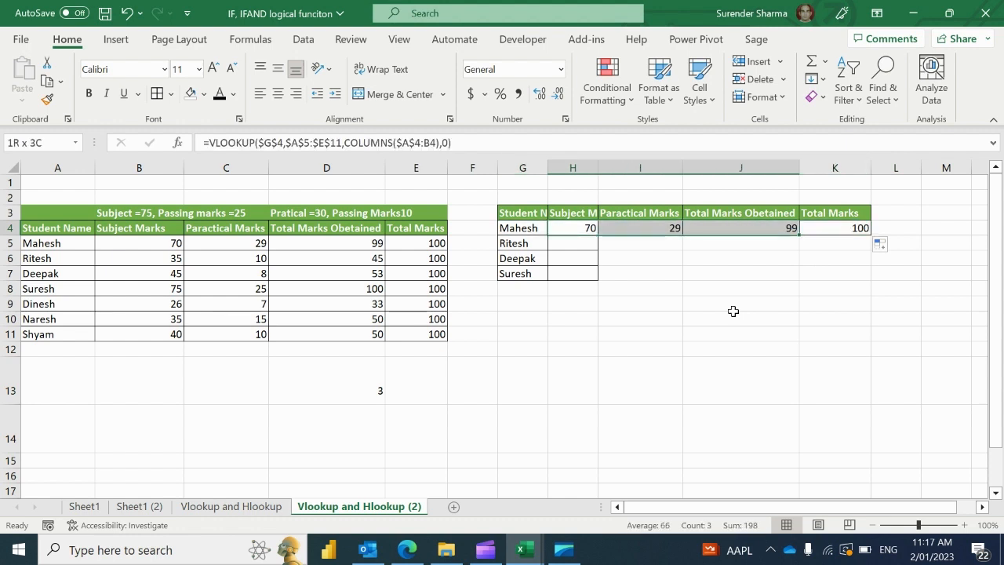
key("shift+Right")
key("shift+Right")
Clear the contents of the lookup table G4:K7
key("Left")
key("shift+Right")
key("shift+Right")
key("shift+Right")
key("shift+Right")
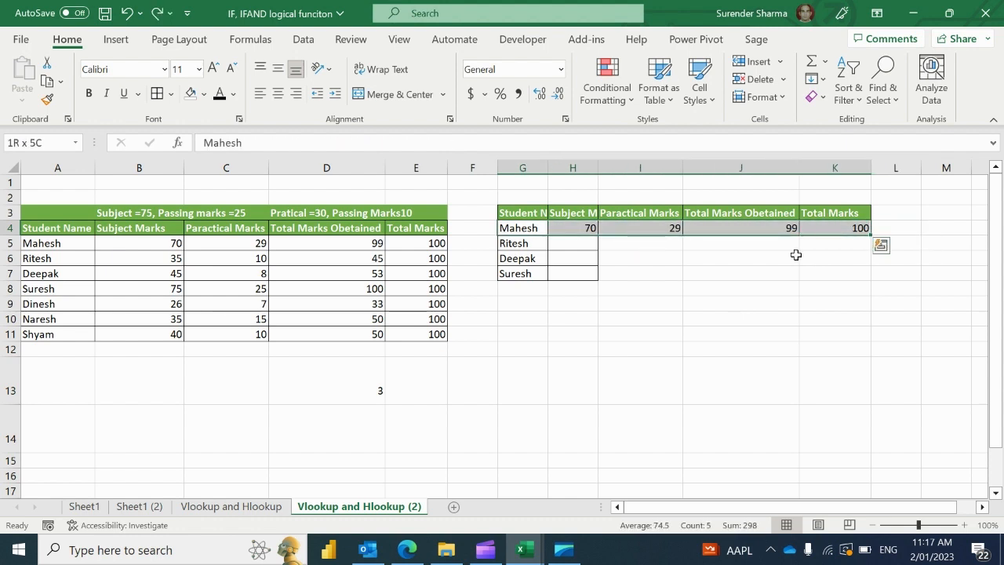
key("Right")
key("Left")
key("shift+Right")
key("shift+Right")
key("shift+Right")
key("shift+Right")
key("shift+Down")
key("shift+Down")
key("shift+Down")
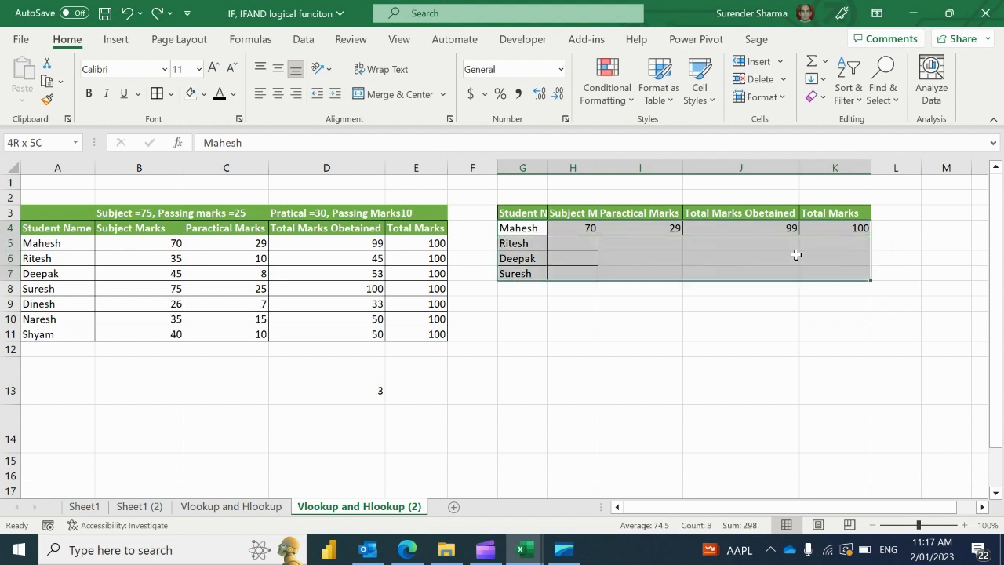
key("Delete")
Start an HLOOKUP formula in G4 using header cell G3 as the lookup value
key("Up")
key("Down")
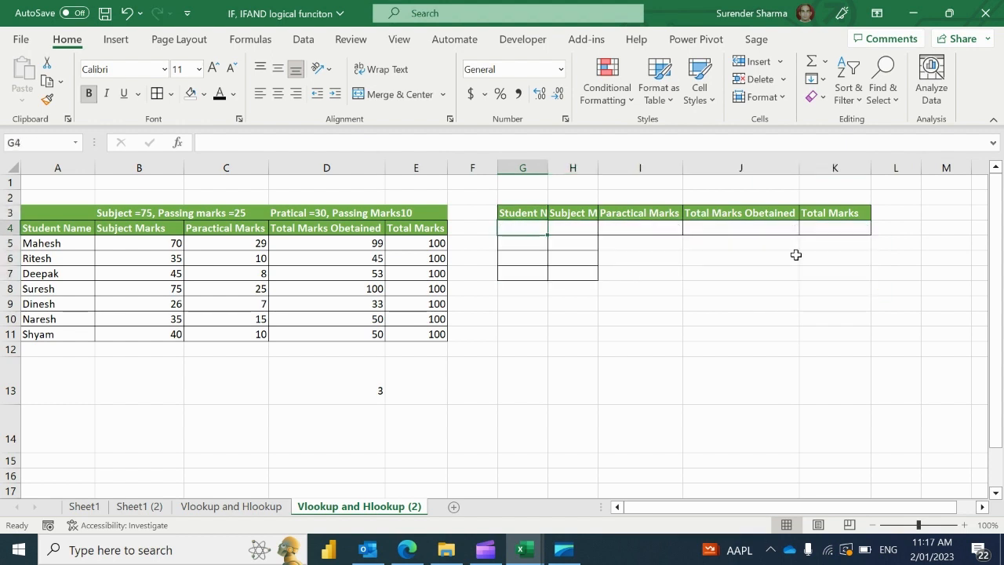
type("=")
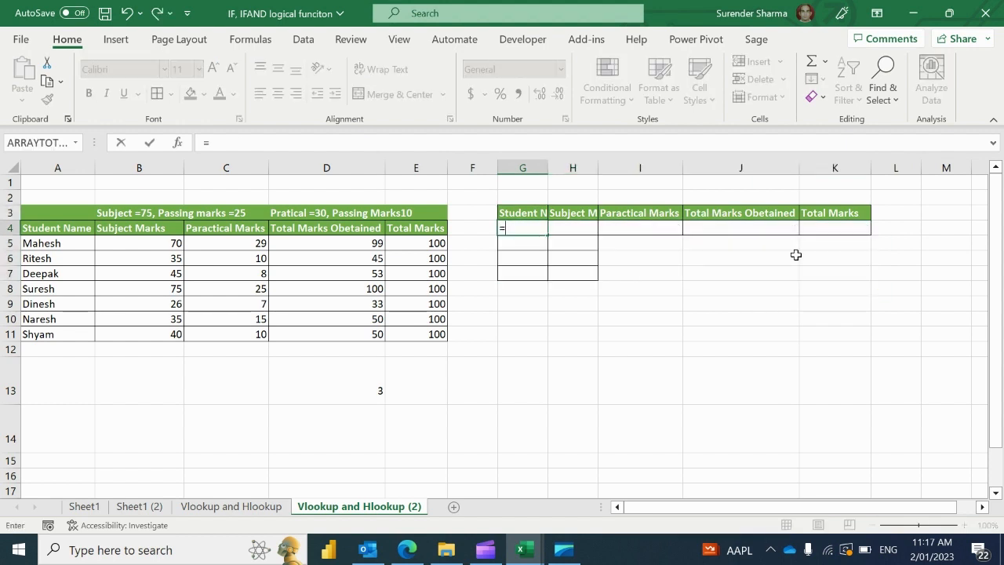
type("hb")
key("BackSpace")
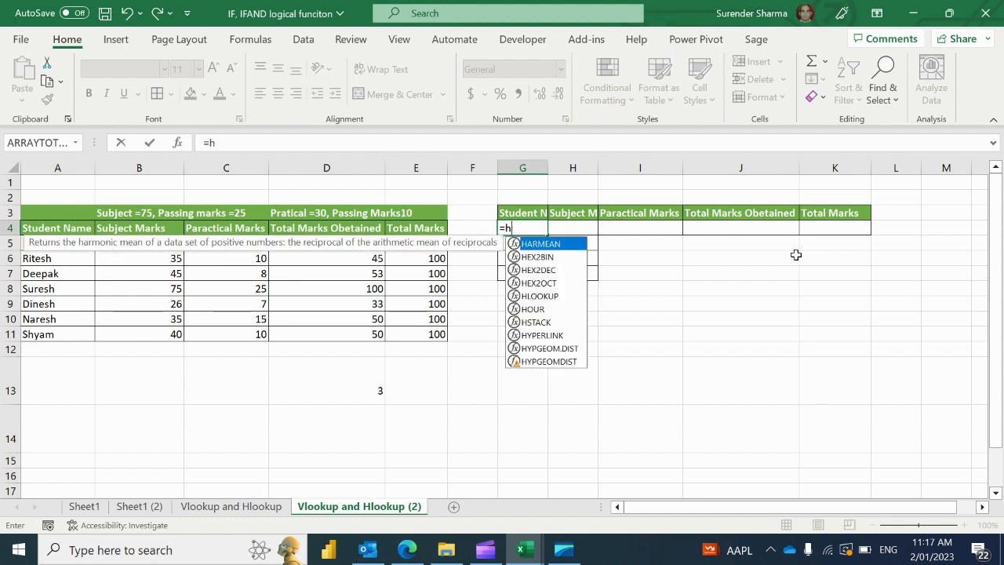
type("l")
key("Tab")
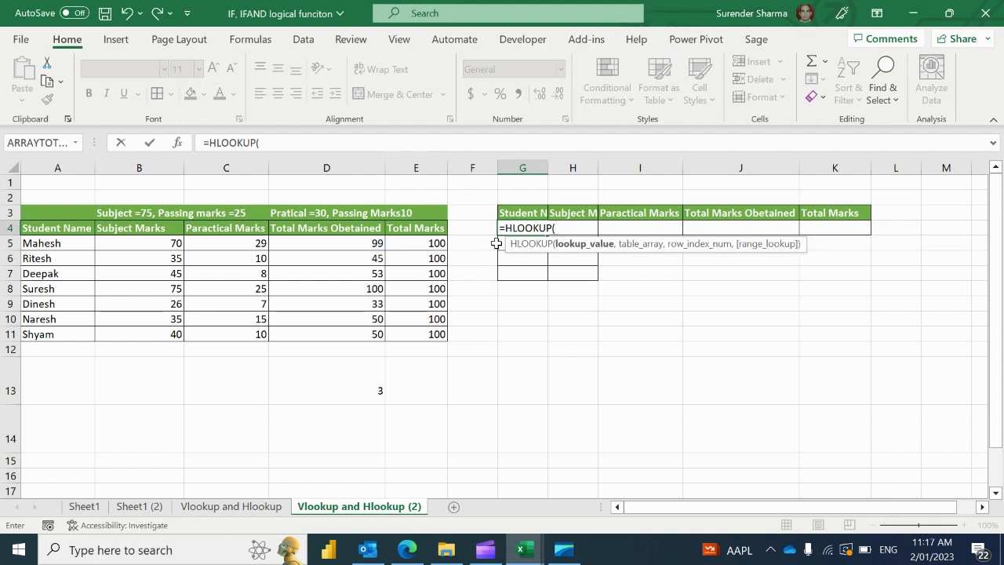
key("Up")
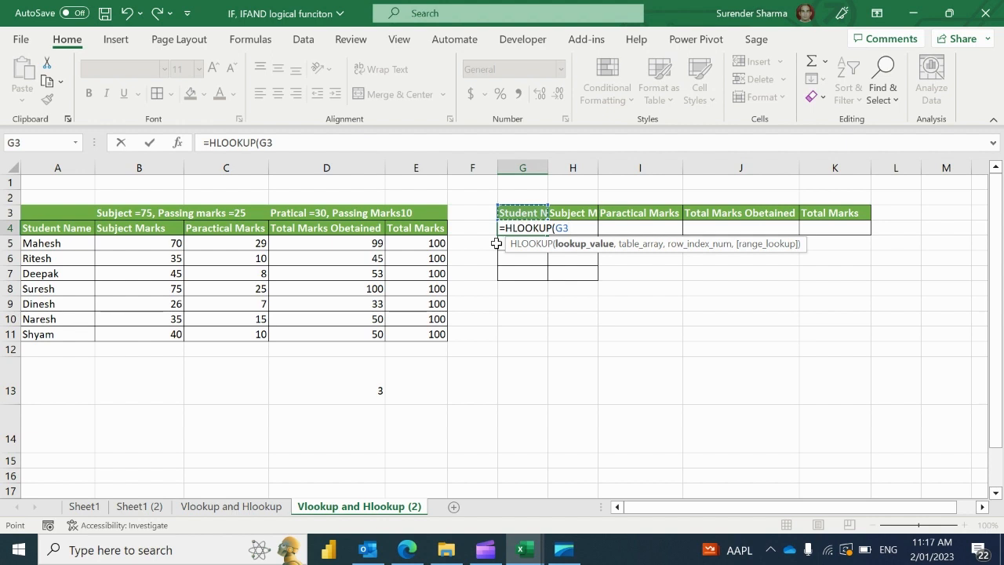
type(",")
Complete the formula as =HLOOKUP(G3,$A$4:$E$11,2,0) with an absolute table range
key("Left")
key("Left")
key("Left")
key("Left")
key("Left")
key("Left")
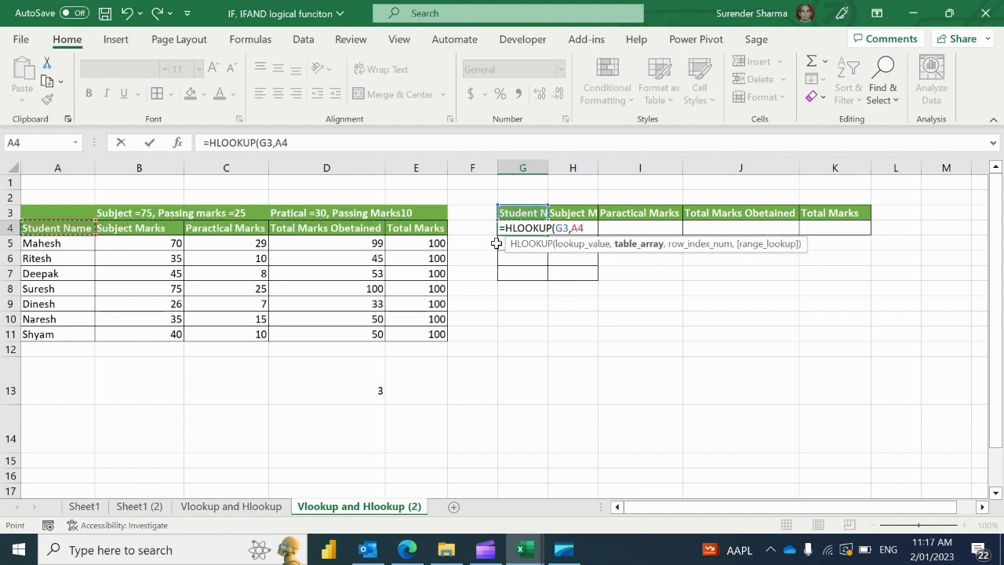
key("shift+Right")
key("shift+Right")
key("shift+Right")
key("shift+Right")
key("shift+Down")
key("shift+Down")
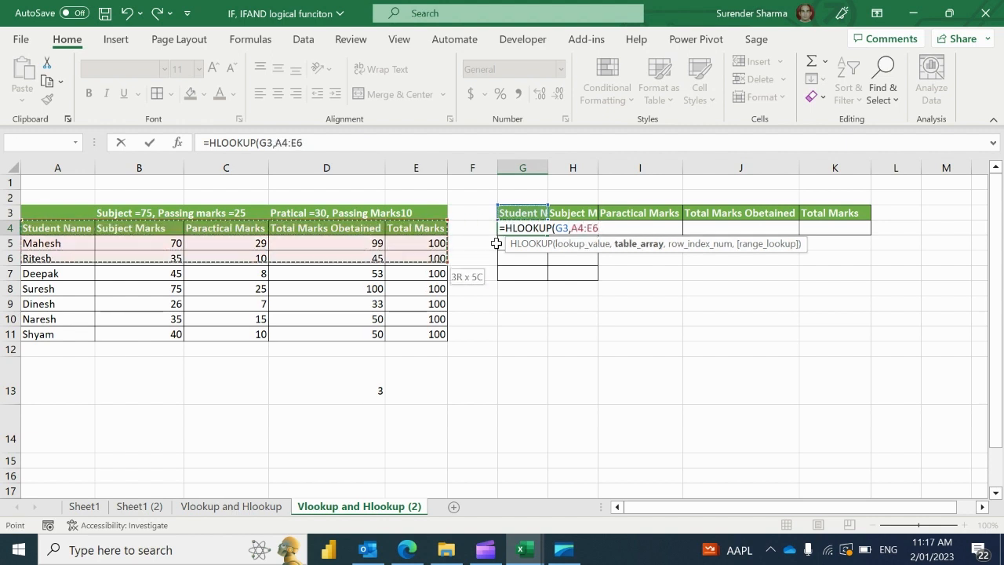
key("shift+Down")
key("shift+Down")
key("shift+Down")
key("shift+Down")
key("shift+Down")
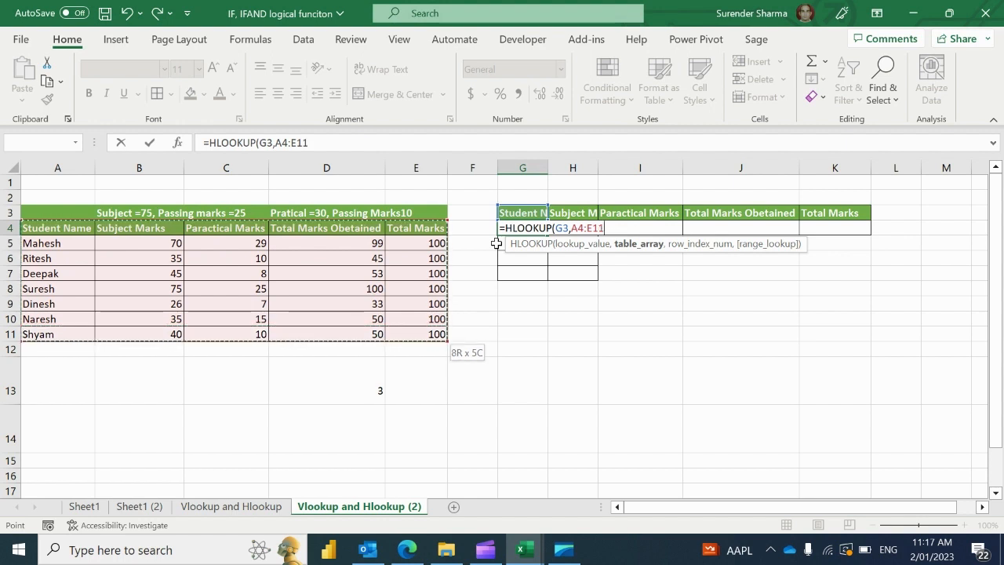
key("F4")
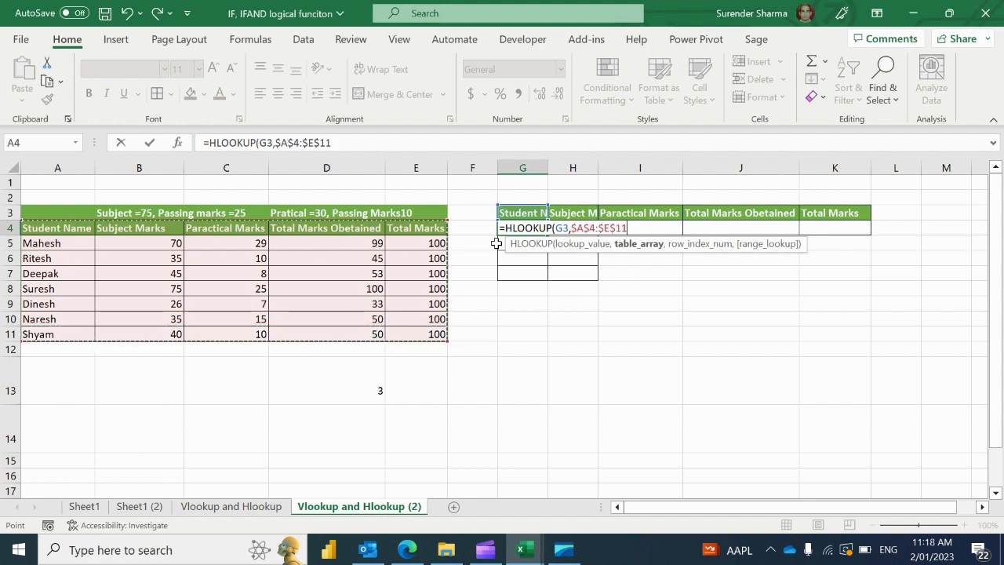
type(",")
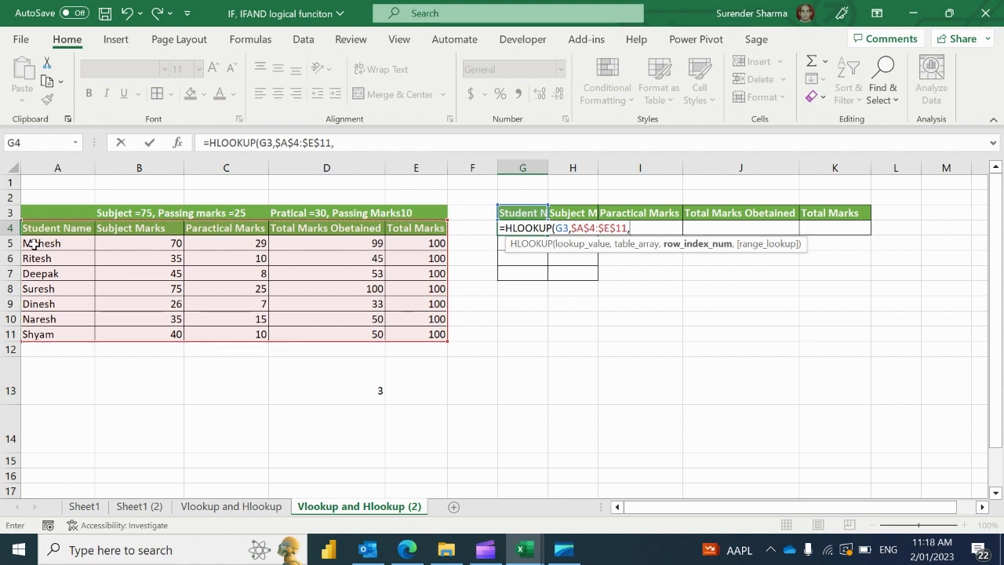
type("2,0")
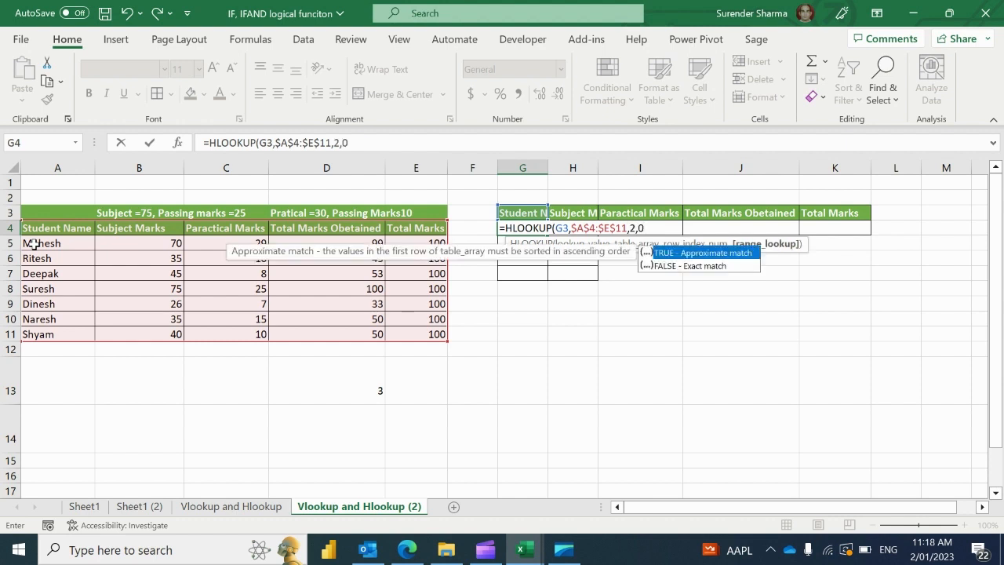
type(")")
key("Return")
Copy the HLOOKUP formula from G4 across G4:K4 to show Mahesh's marks
key("Up")
key("ctrl+c")
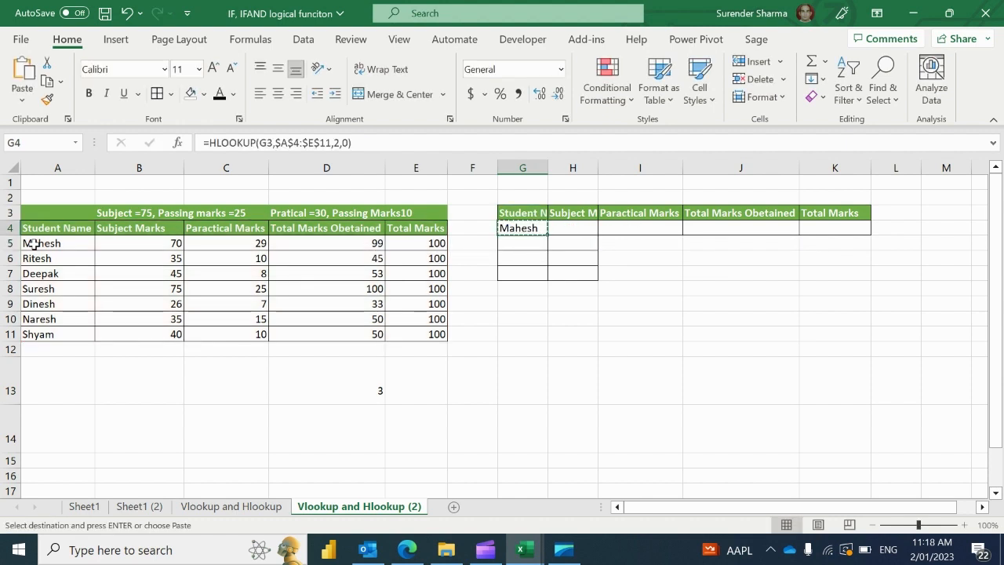
key("shift+Right")
key("shift+Right")
key("shift+Right")
key("shift+Right")
key("ctrl+v")
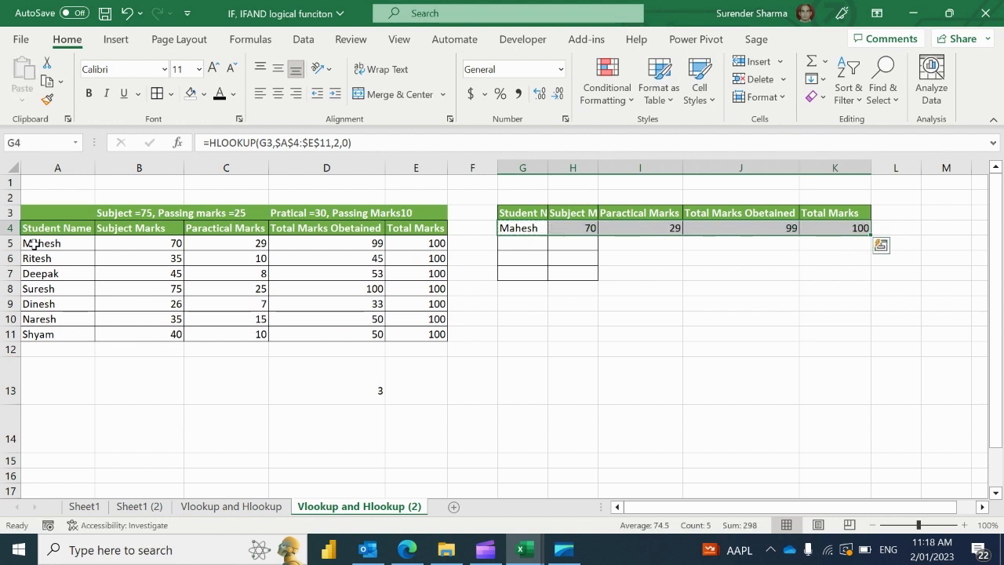
key("Left")
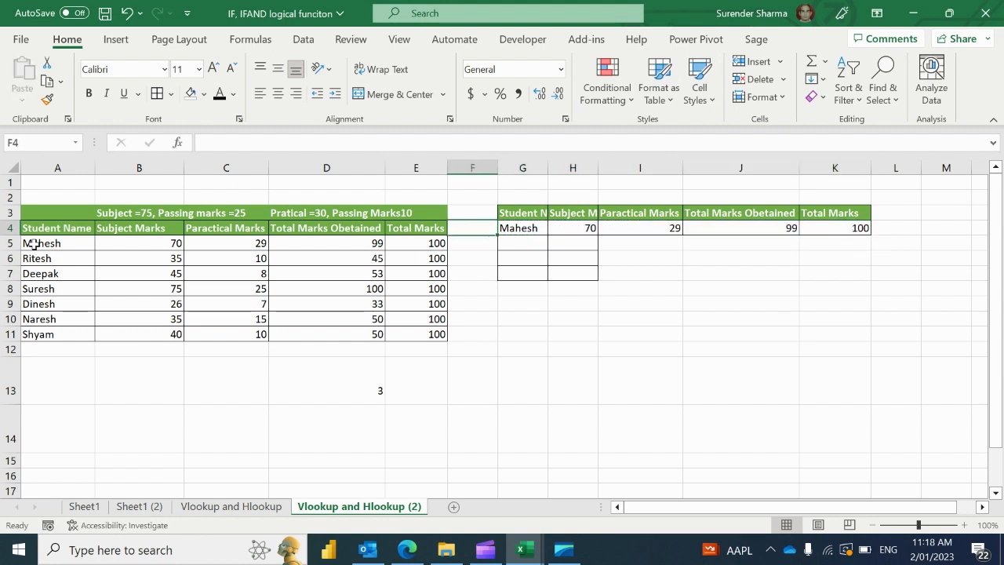